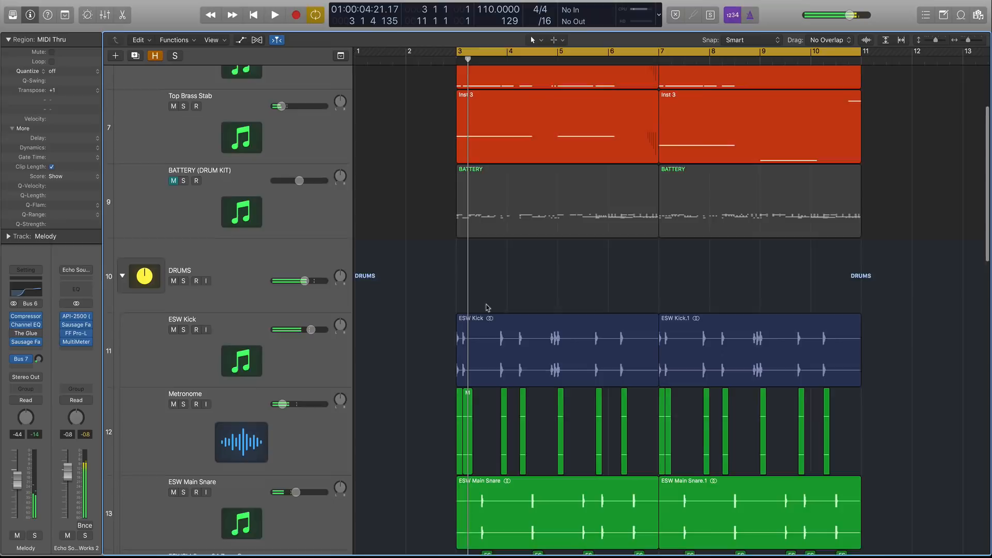
scroll(307, 312, down, 2)
click(308, 312)
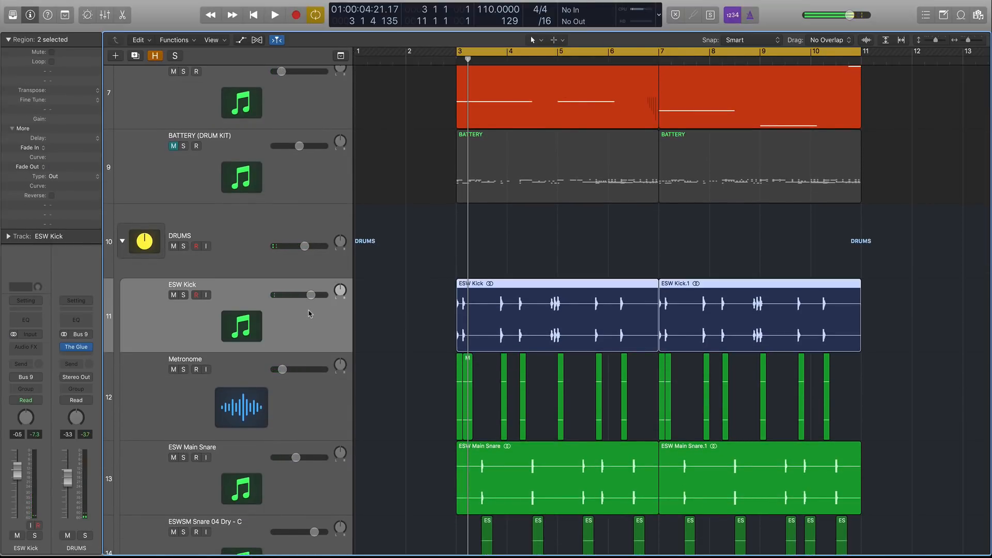
key(super+Up)
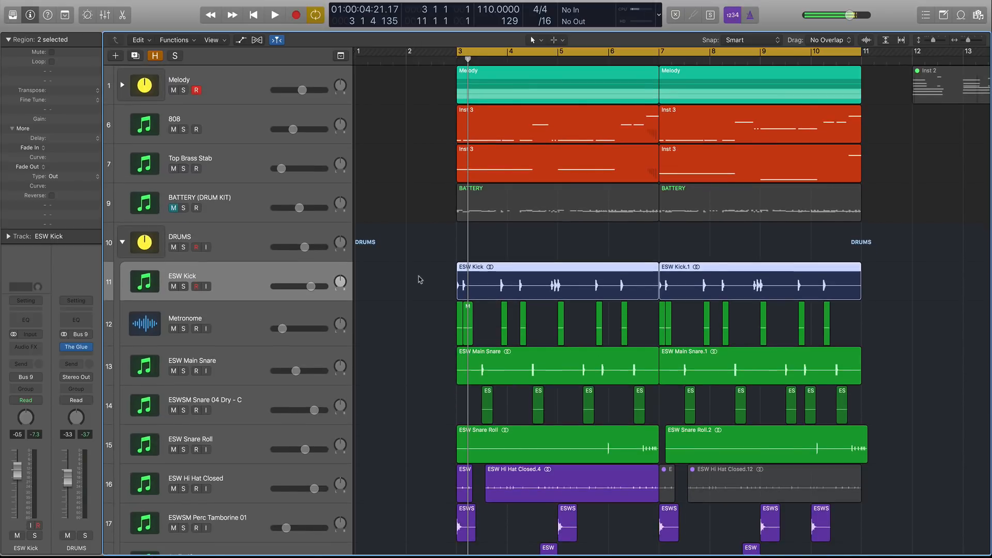
Solo the two ESW Kick regions and audition them in playback before unsoloing.
drag(420, 277, 914, 405)
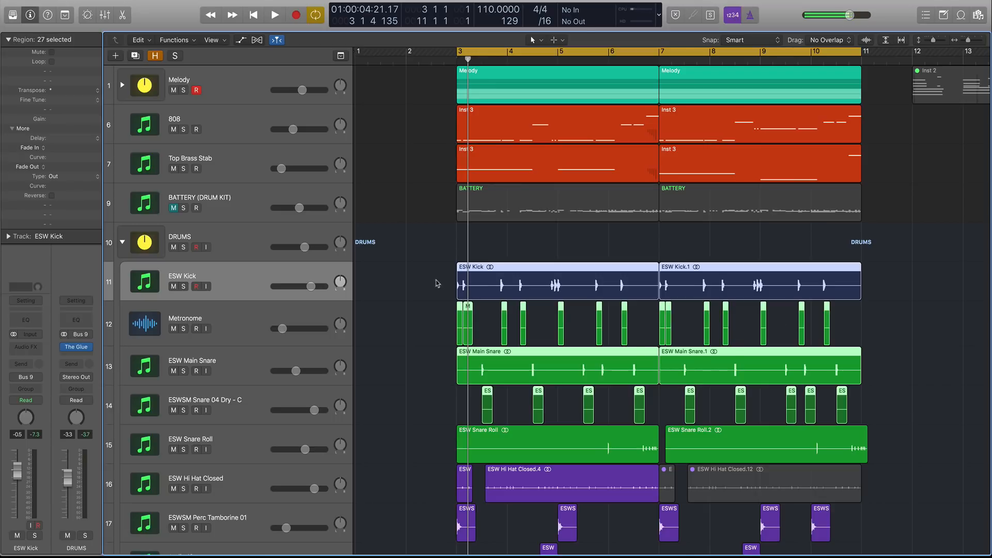
drag(437, 283, 919, 281)
key(ctrl+s)
key(space)
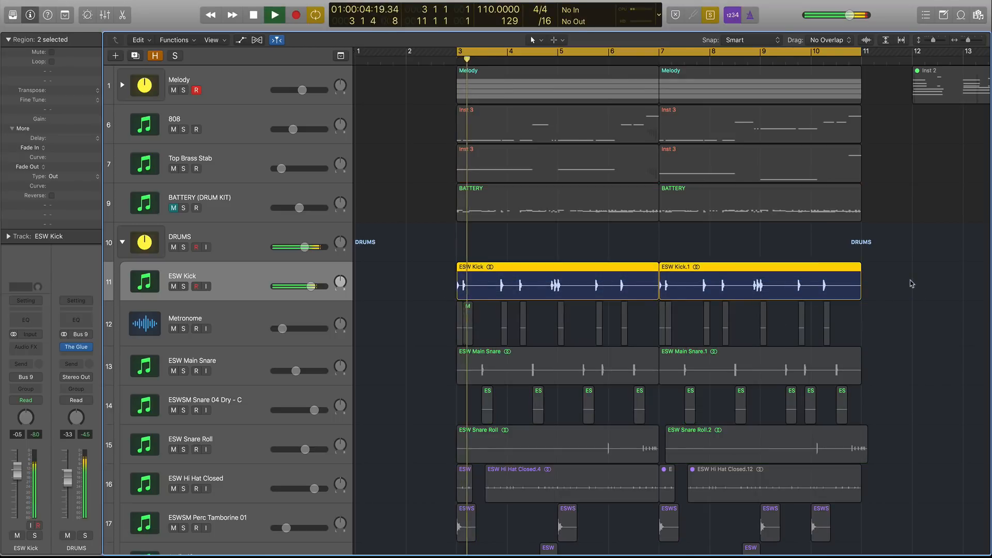
key(space)
key(ctrl+s)
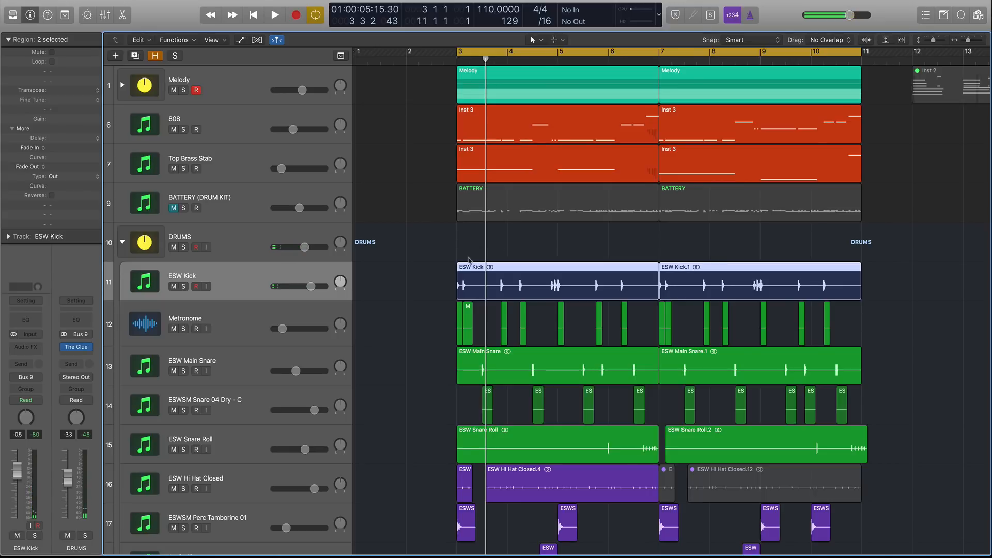
Select the Metronome regions and lower the Metronome track's volume slightly.
drag(431, 305, 915, 328)
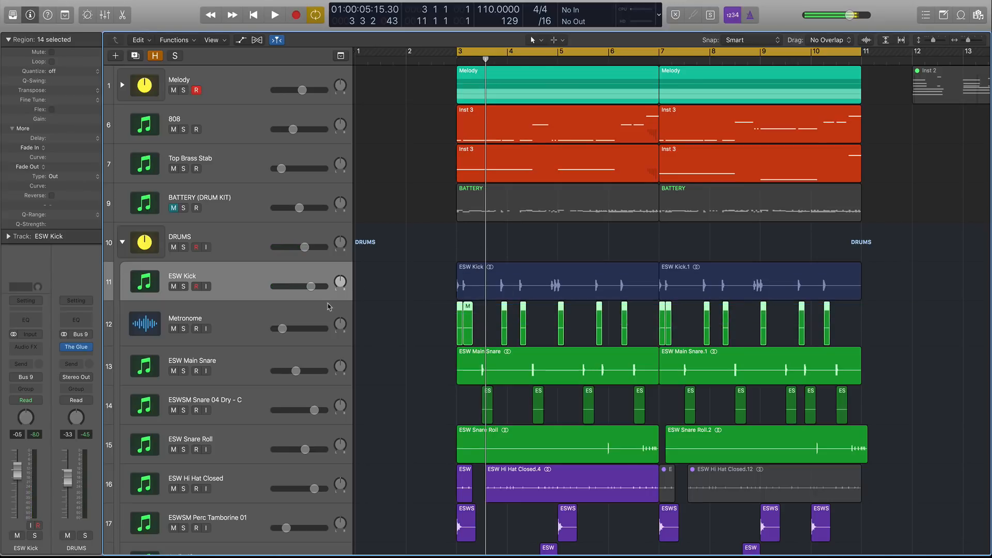
click(290, 324)
drag(290, 324, 284, 325)
Solo the Metronome regions and bypass its Bitcrusher plugin while auditioning, then unsolo.
key(ctrl+s)
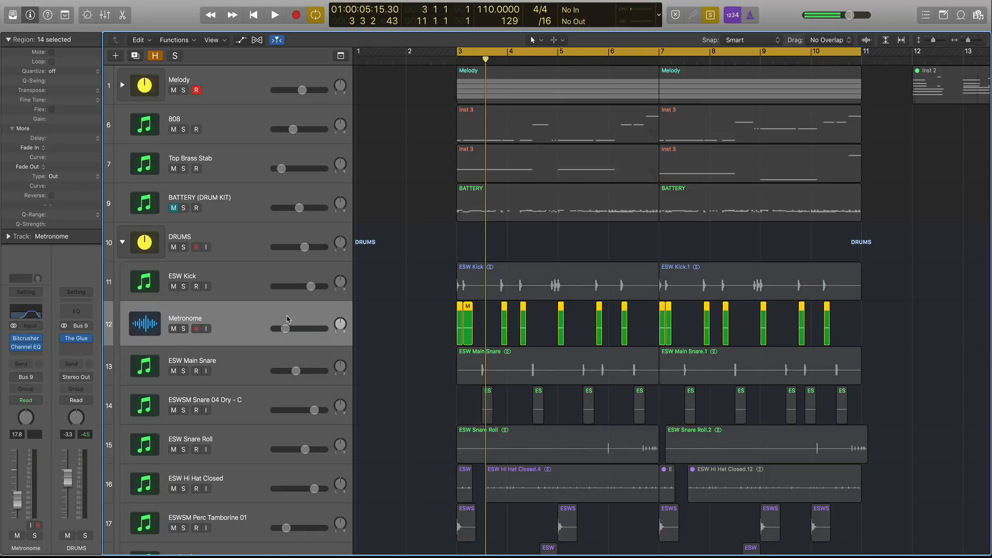
key(space)
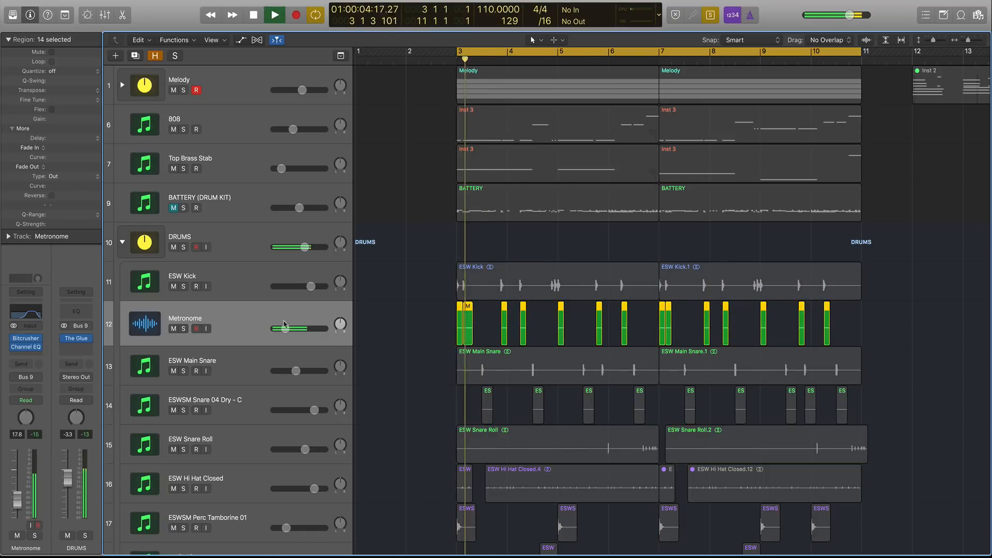
click(13, 348)
key(space)
key(ctrl+s)
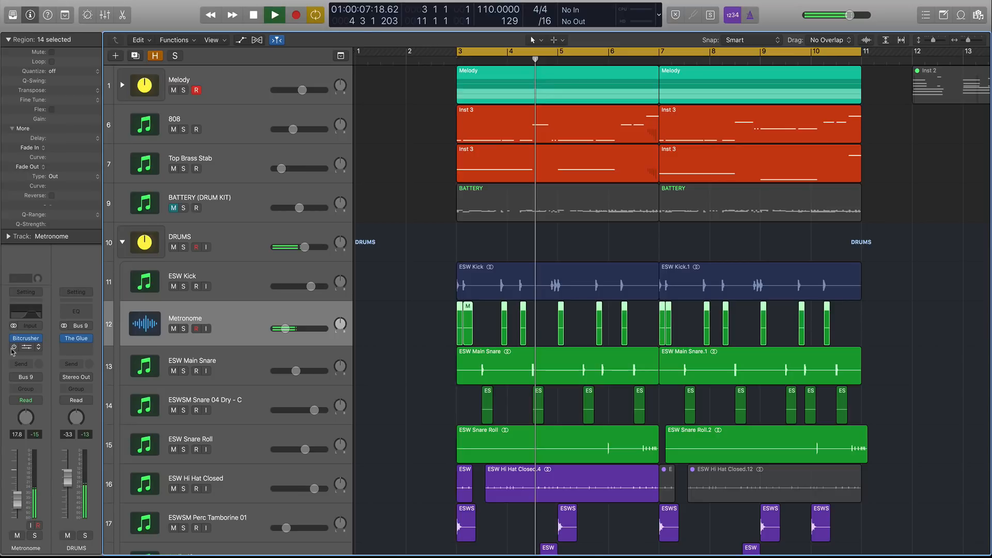
Lower the Metronome track's volume a little more during playback.
key(space)
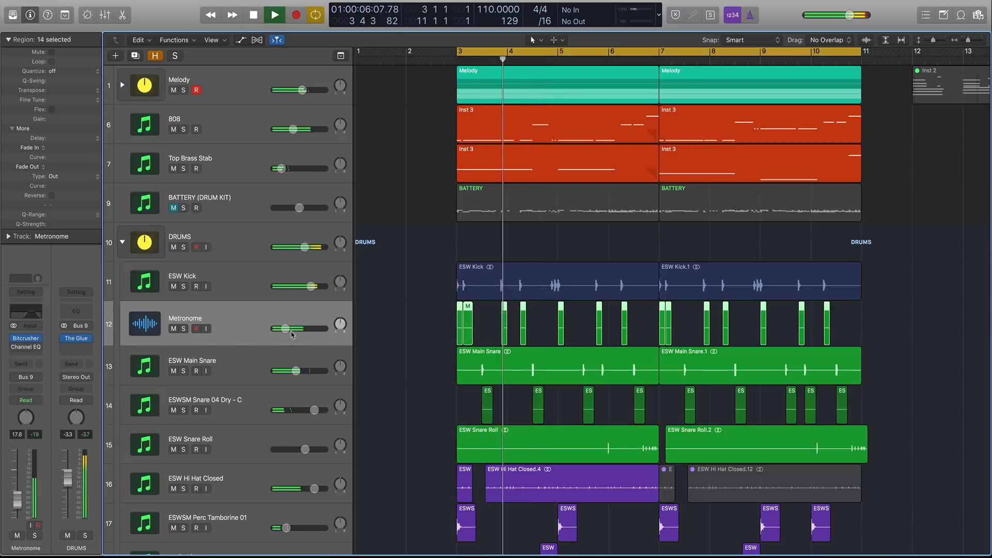
drag(285, 328, 281, 329)
Open the Metronome's Channel EQ plugin window to inspect it, close it and stop playback.
mouse_move(14, 350)
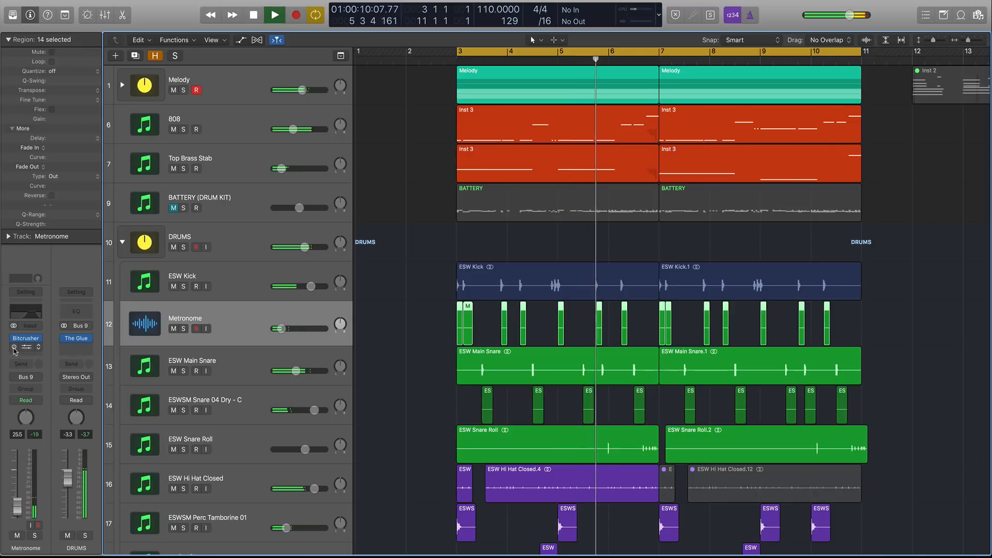
click(26, 347)
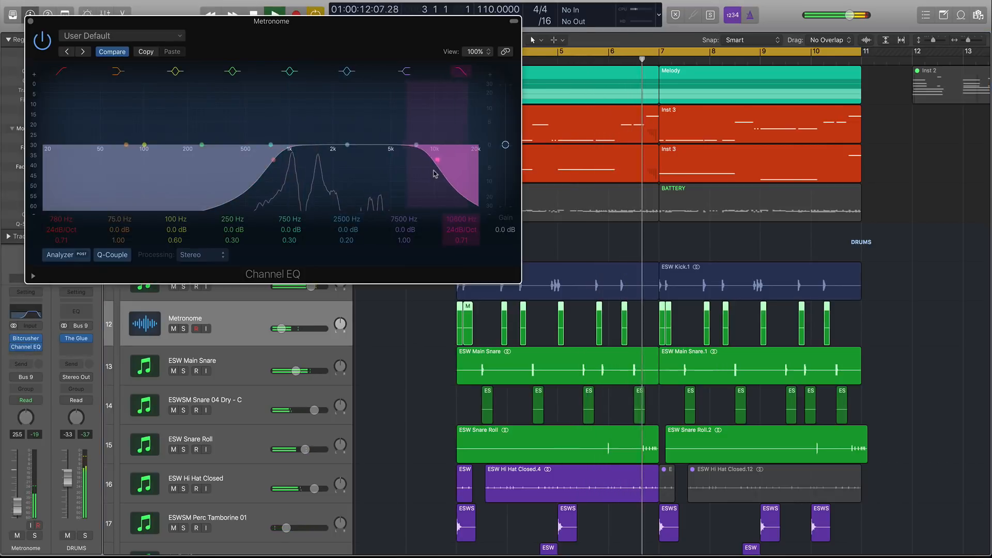
key(super+w)
key(space)
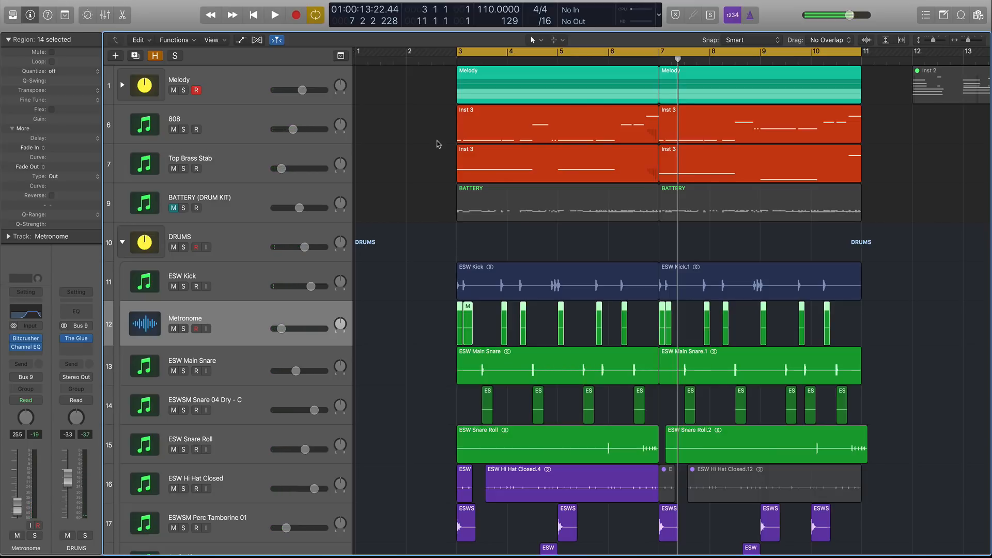
Solo the first ESW Kick region with the first Metronome hits and audition them.
drag(432, 249, 548, 318)
key(shift+space)
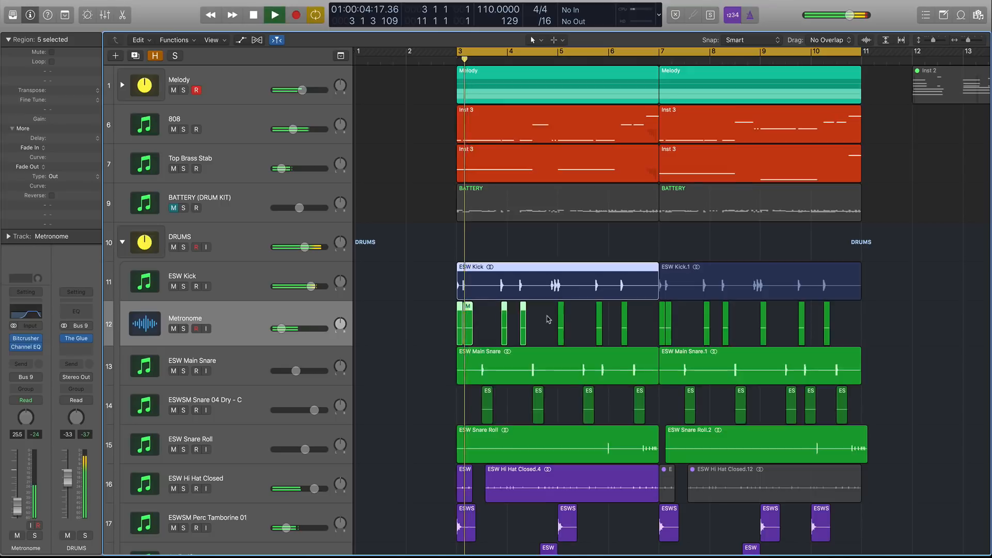
key(ctrl+s)
key(space)
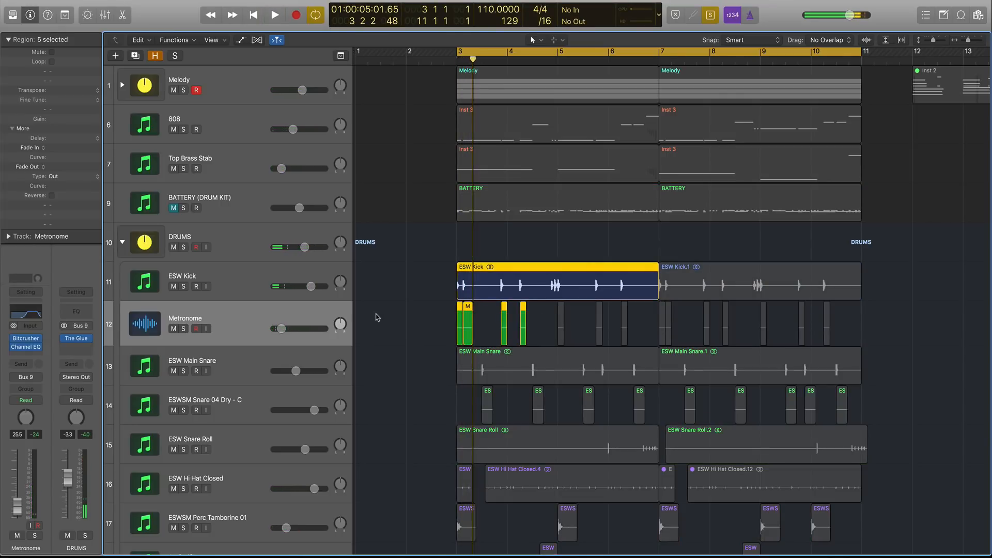
click(436, 280)
key(ctrl+s)
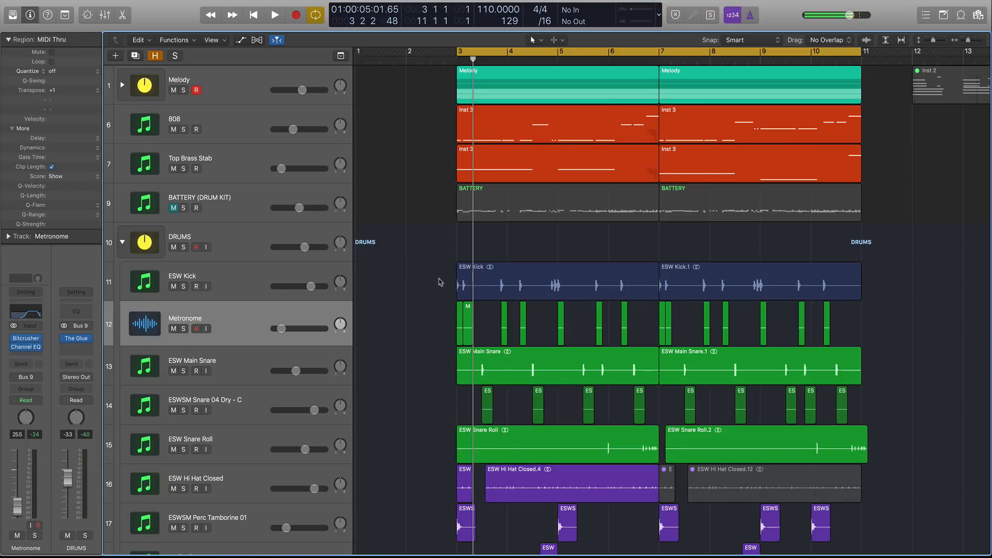
Solo the ESW Main Snare regions, turn off cycle, and audition the first snare region.
click(263, 363)
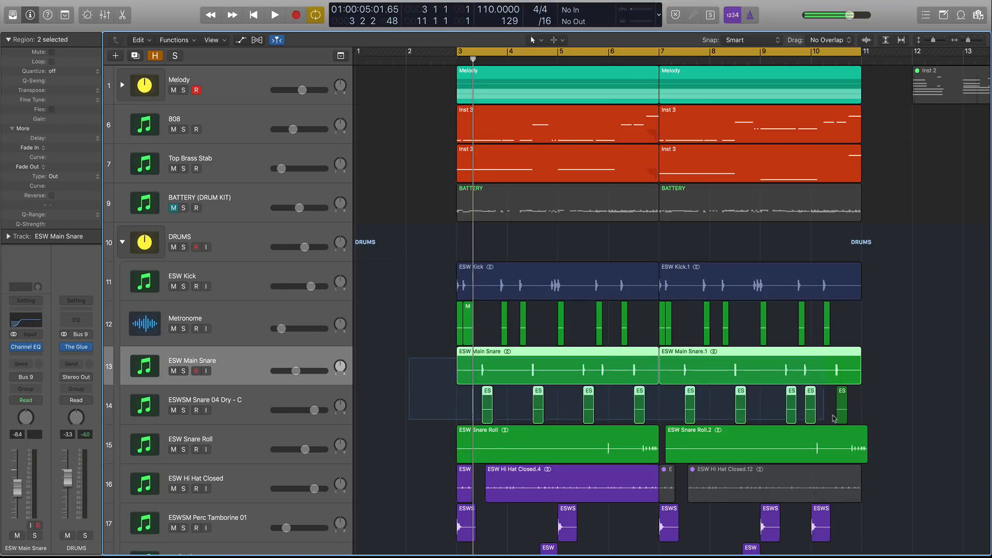
key(ctrl+s)
click(492, 370)
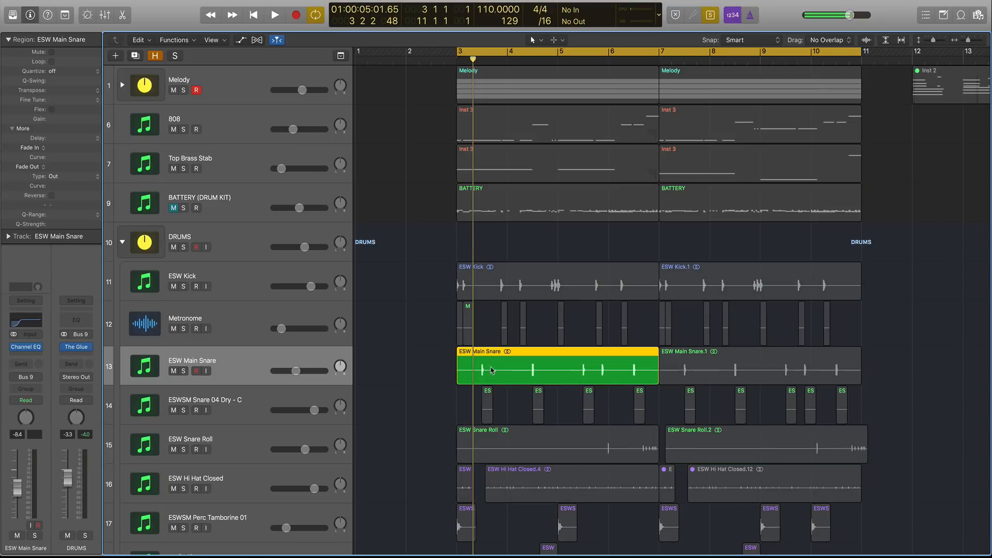
key(c)
key(space)
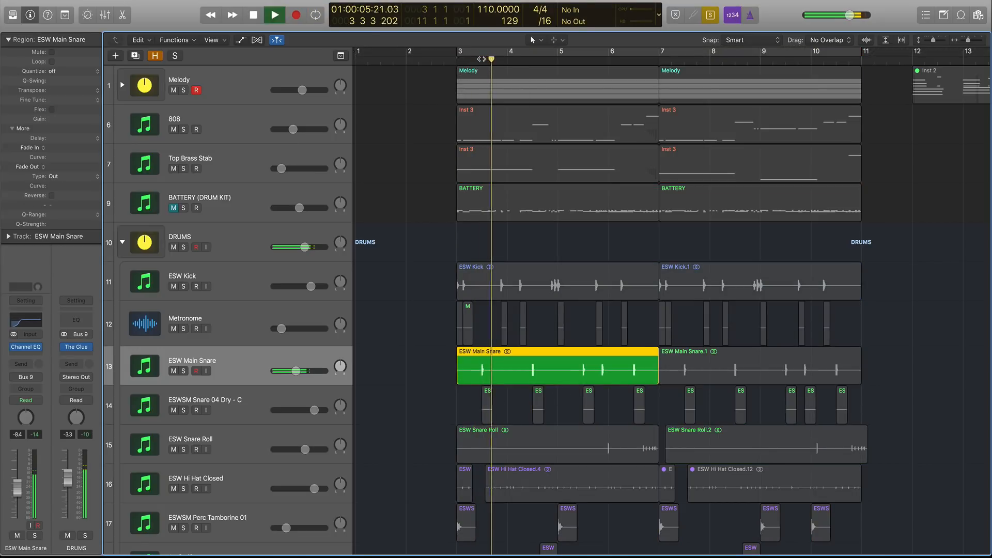
key(space)
key(ctrl+s)
Solo the ESWSM Snare 04 Dry - C regions and audition them, zooming in around bar 3.
drag(448, 408, 870, 411)
key(ctrl+s)
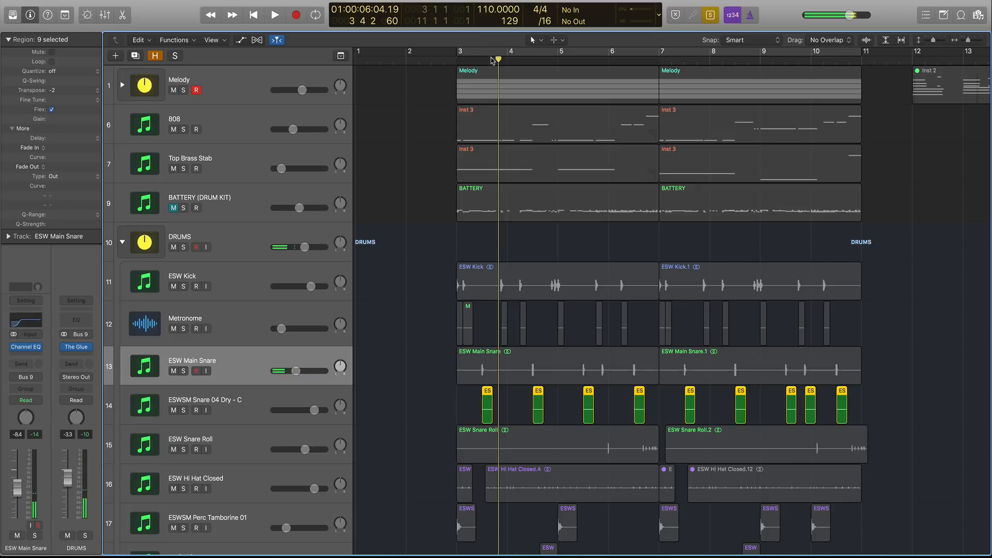
click(483, 61)
key(super+Right)
key(super+Right)
key(super+Right)
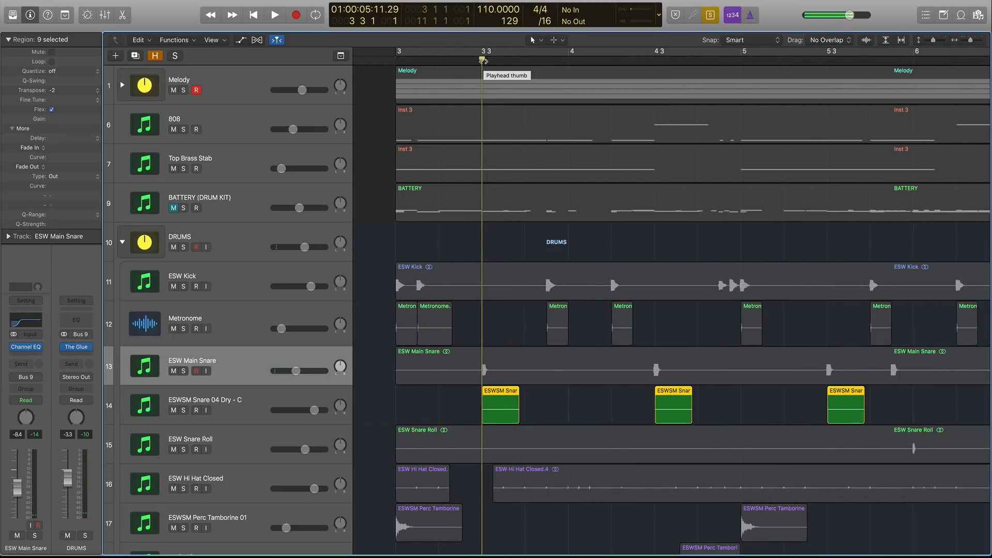
key(space)
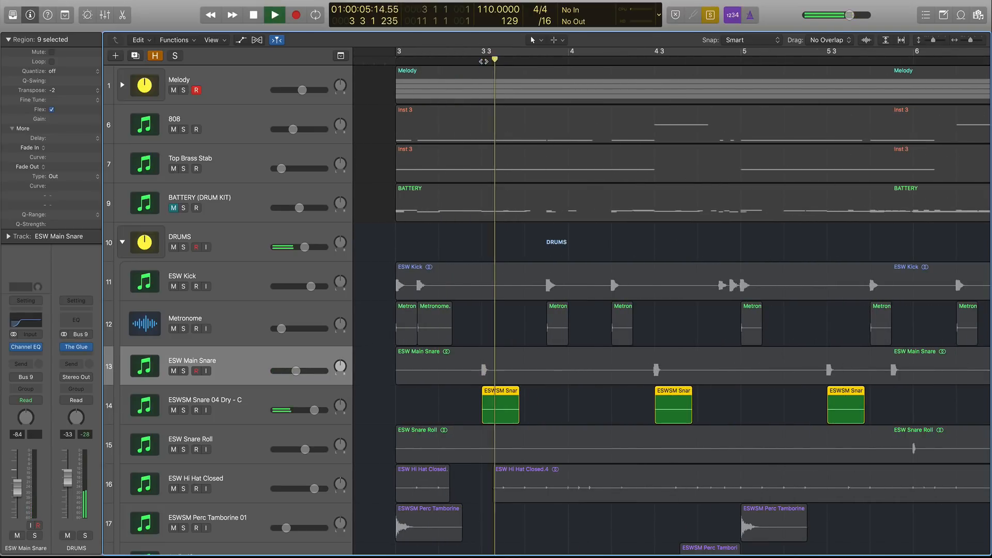
key(ctrl+s)
key(super+Left)
key(super+Left)
key(super+Left)
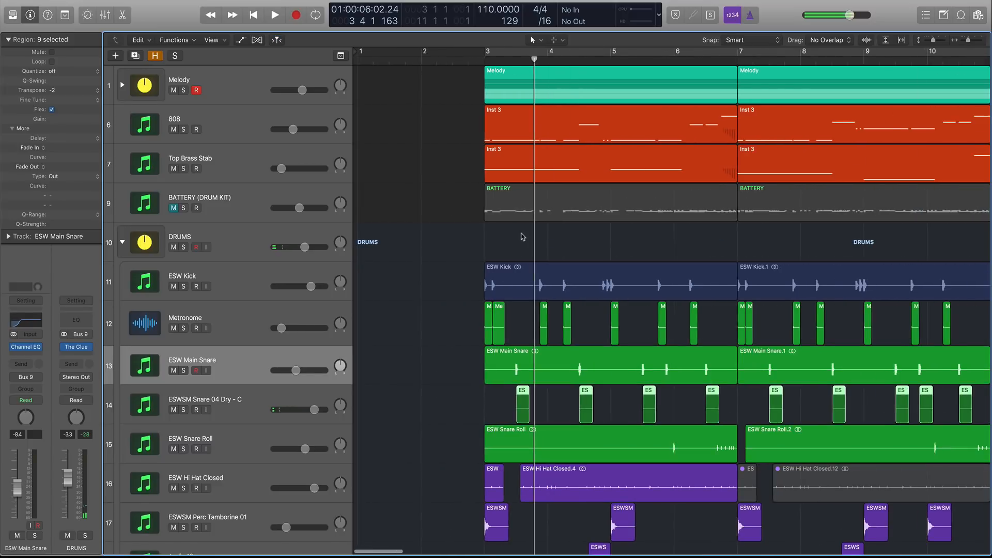
Solo all drum regions and play them back from bar 3.
drag(470, 281, 974, 398)
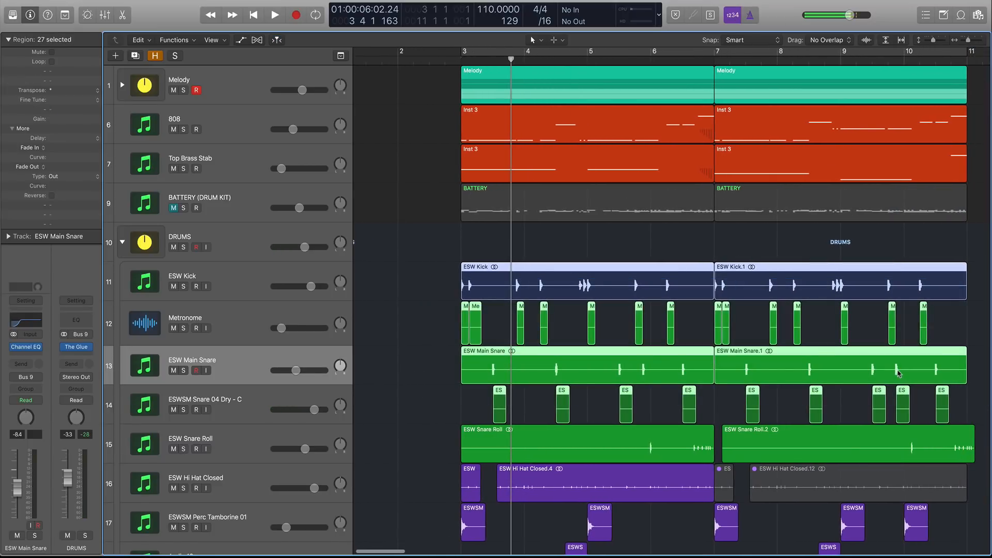
key(ctrl+s)
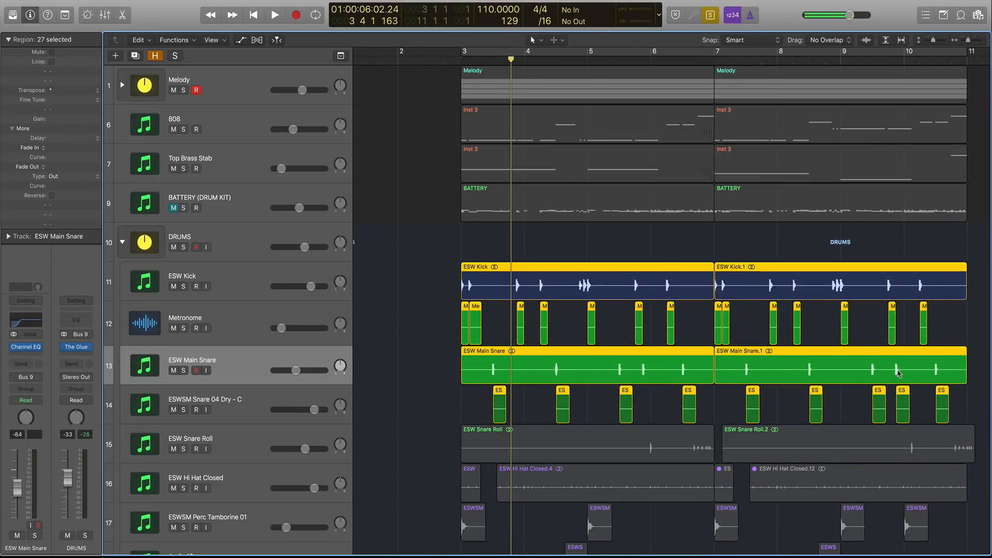
click(464, 59)
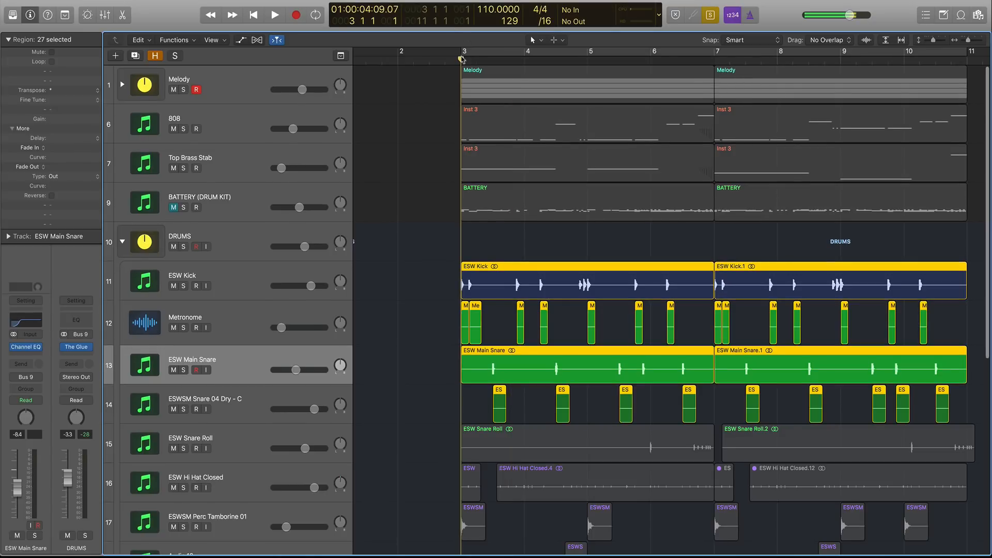
key(space)
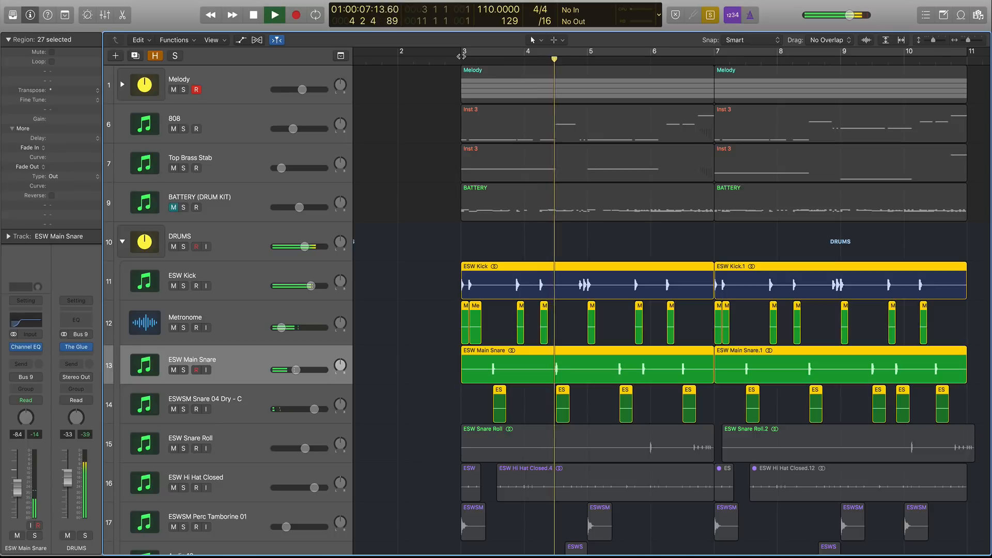
key(space)
key(ctrl+s)
Unmute the BATTERY (DRUM KIT) track.
key(super+Up)
key(super+Up)
key(super+Up)
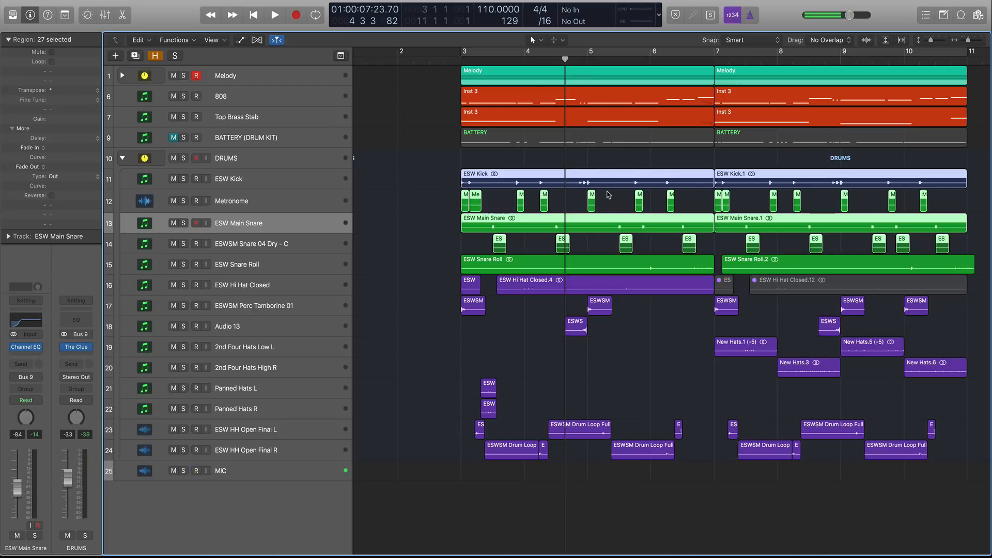
click(261, 266)
click(269, 290)
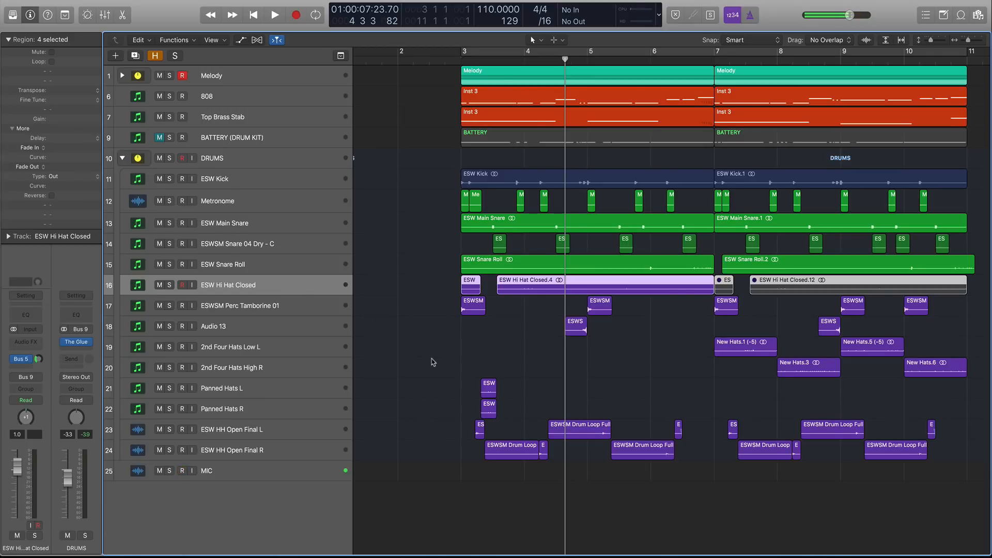
scroll(433, 362, down, 5)
scroll(435, 362, up, 1)
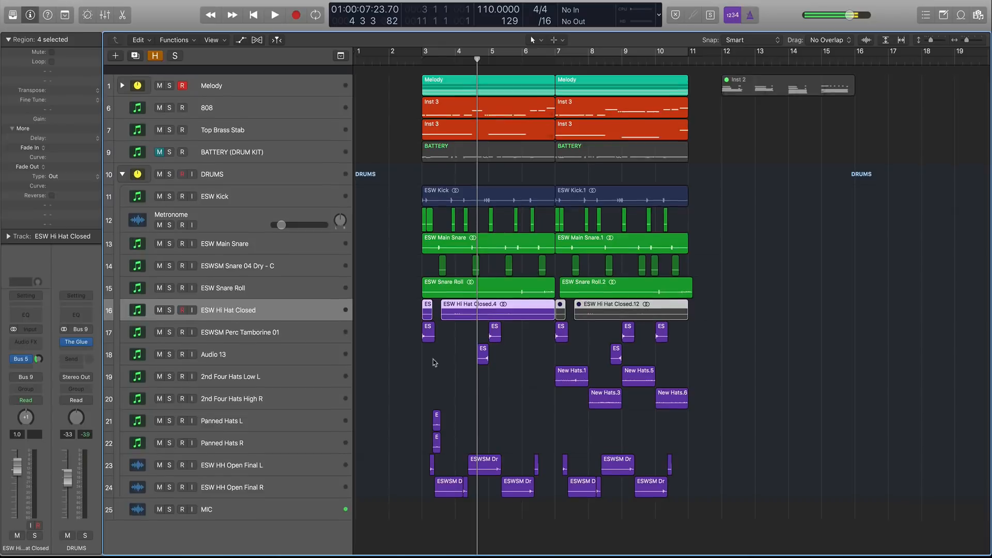
scroll(414, 341, down, 1)
click(218, 150)
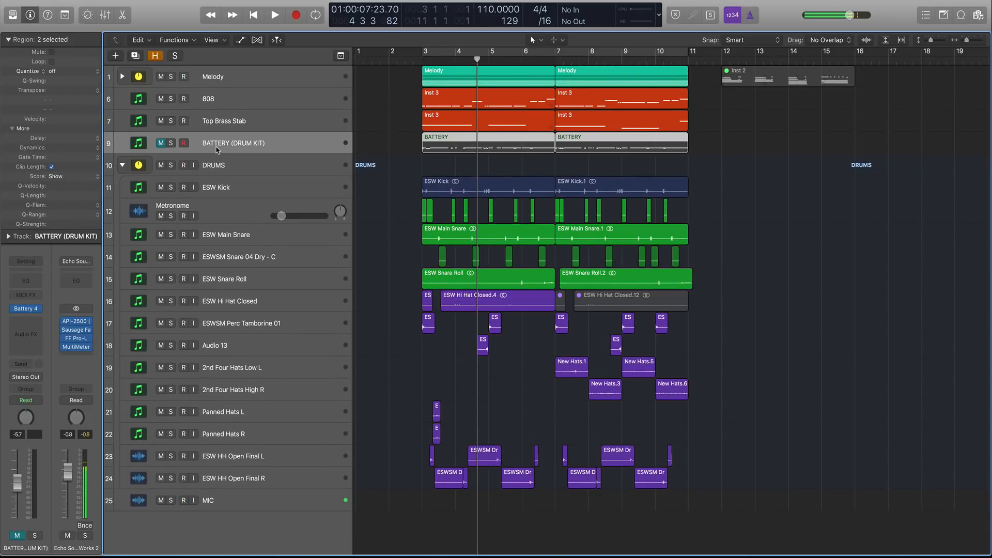
click(161, 144)
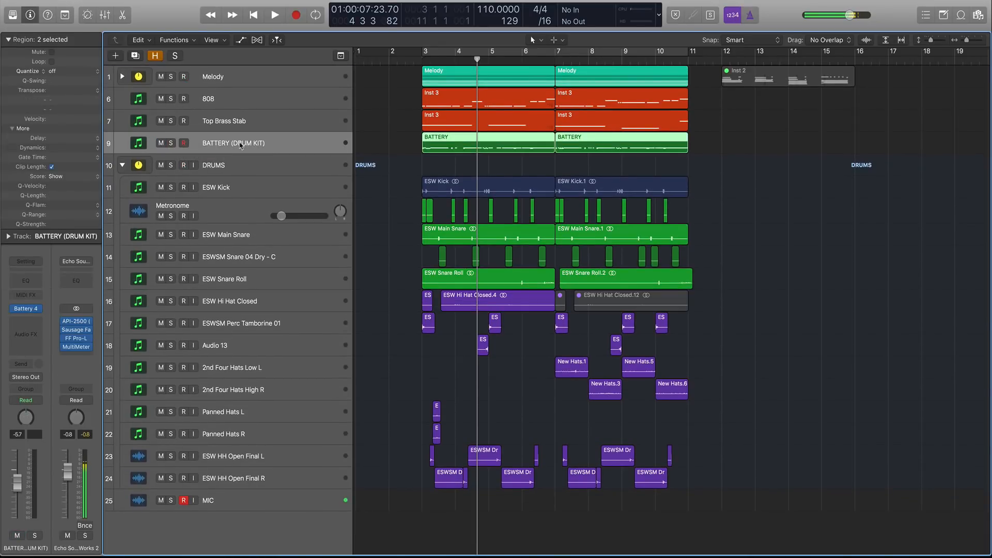
Open the BATTERY region in the Piano Roll and play a cycle over bars 3 to 5.
double_click(432, 139)
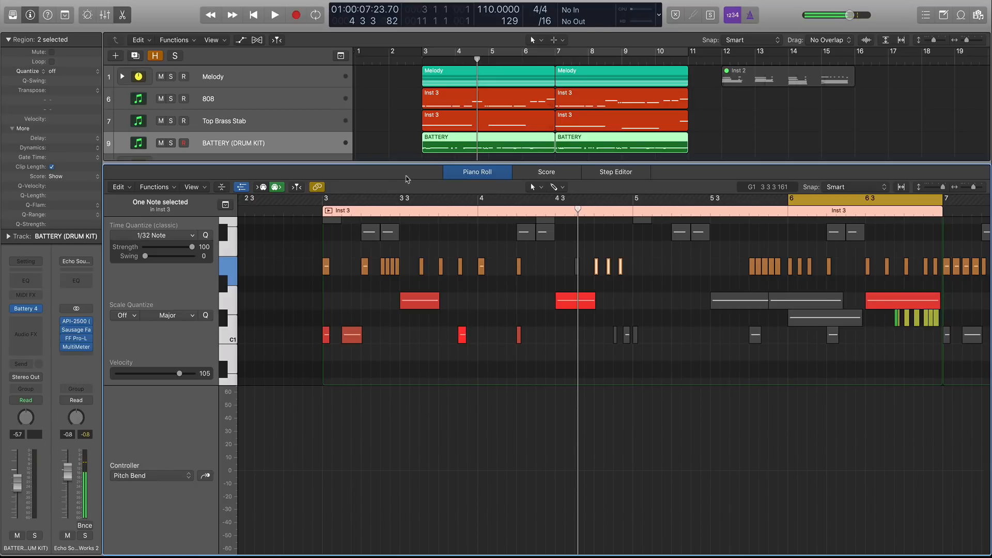
drag(426, 51, 521, 52)
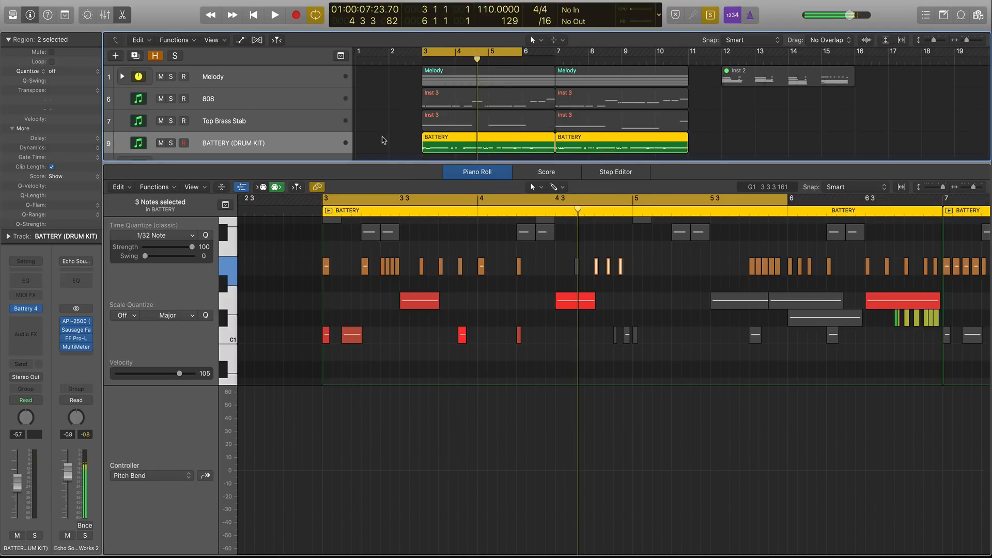
scroll(443, 230, up, 3)
key(space)
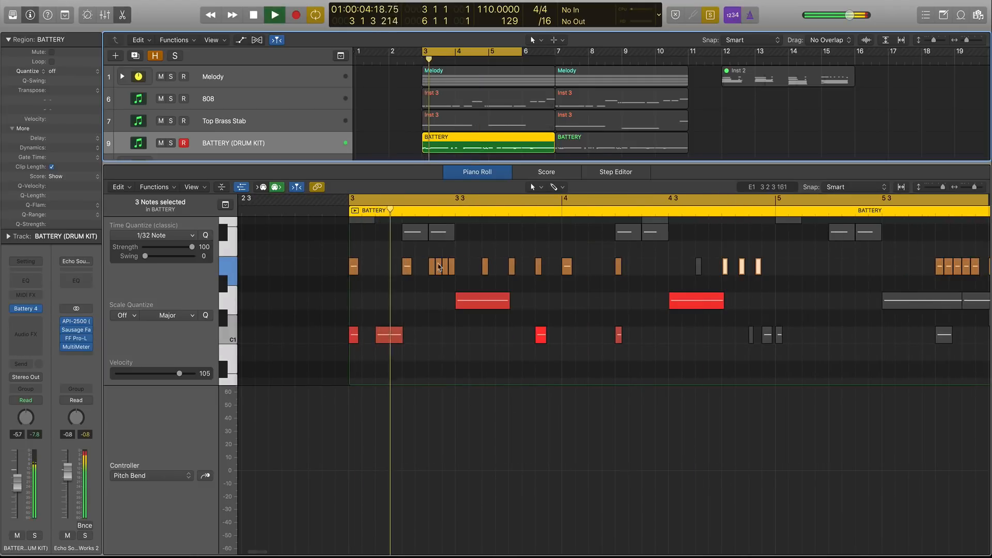
Delete the cluster of short notes just after bar 3 on the top note lane of the BATTERY region.
key(space)
drag(430, 253, 461, 272)
key(Delete)
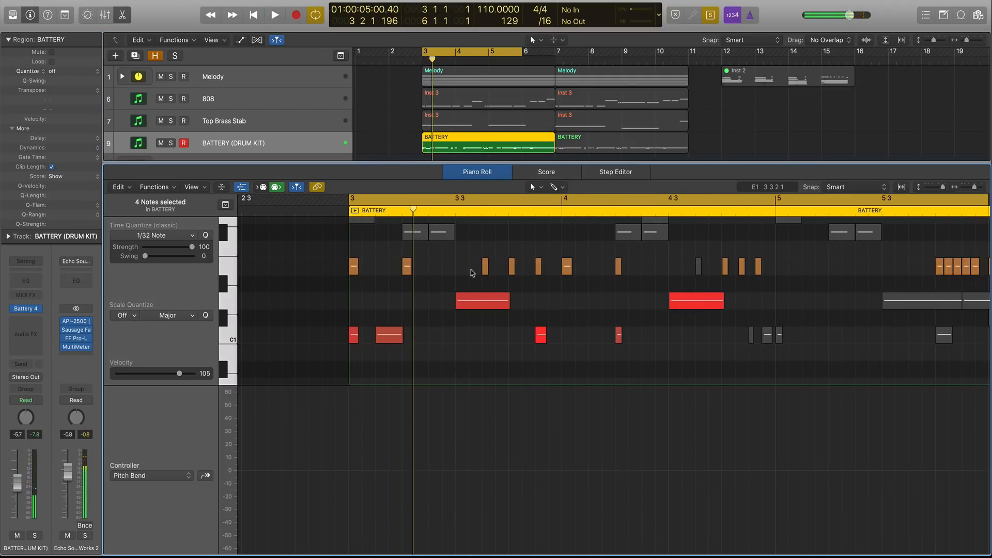
Play the part and move the top-lane note just after beat 3 3 back onto beat 3 3.
scroll(465, 274, down, 2)
key(space)
scroll(455, 271, right, 2)
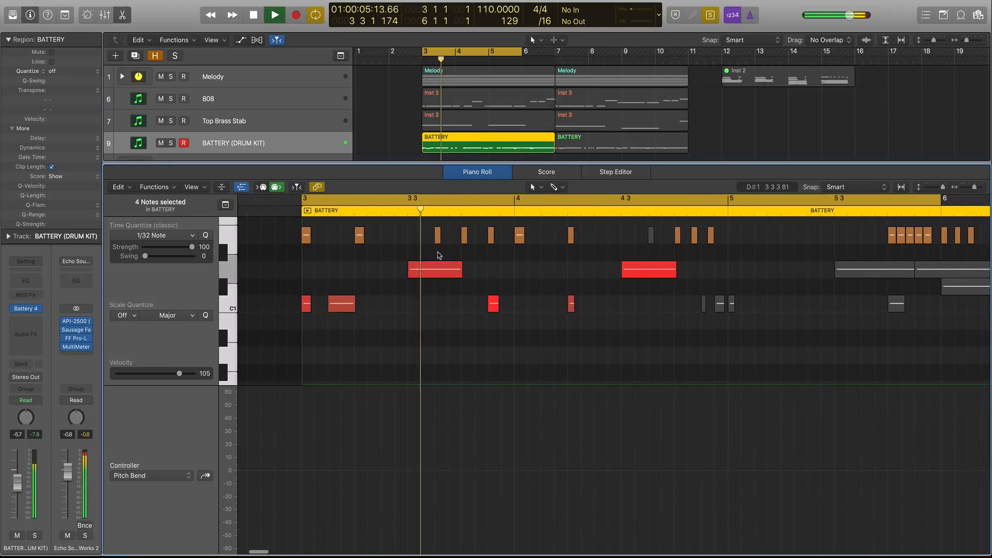
key(space)
click(431, 237)
drag(437, 236, 410, 237)
key(space)
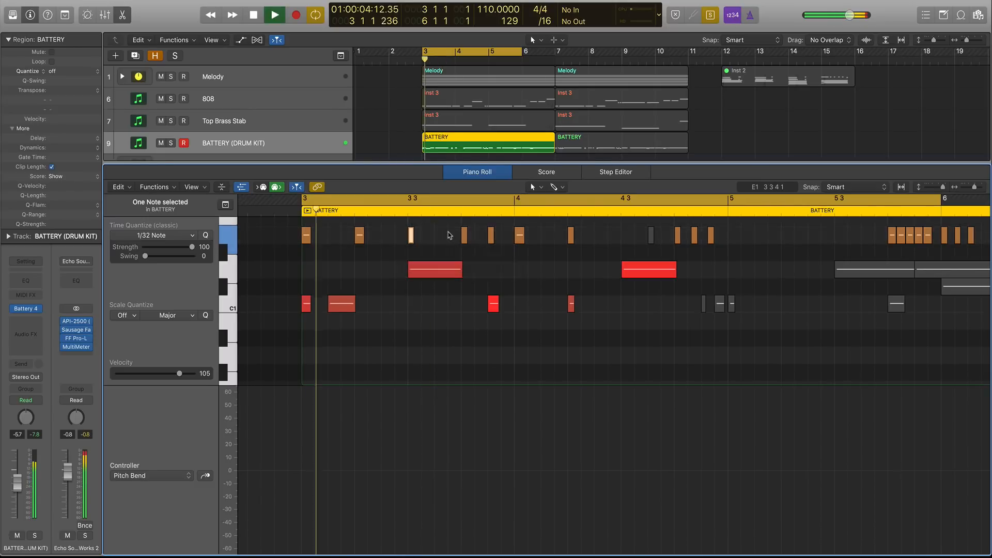
Delete the top-lane notes at beat 3 4 and on bar 4.
key(space)
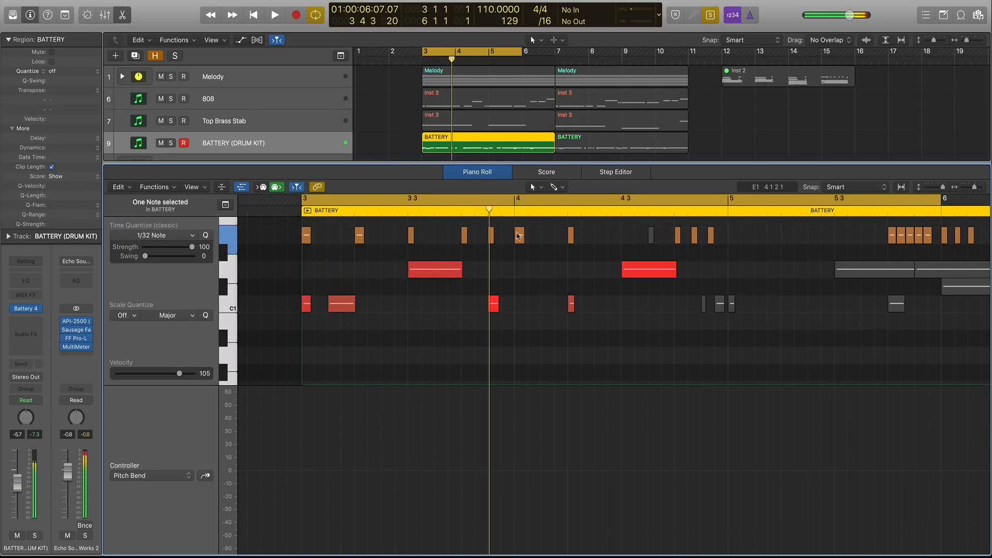
drag(528, 234, 483, 238)
key(Delete)
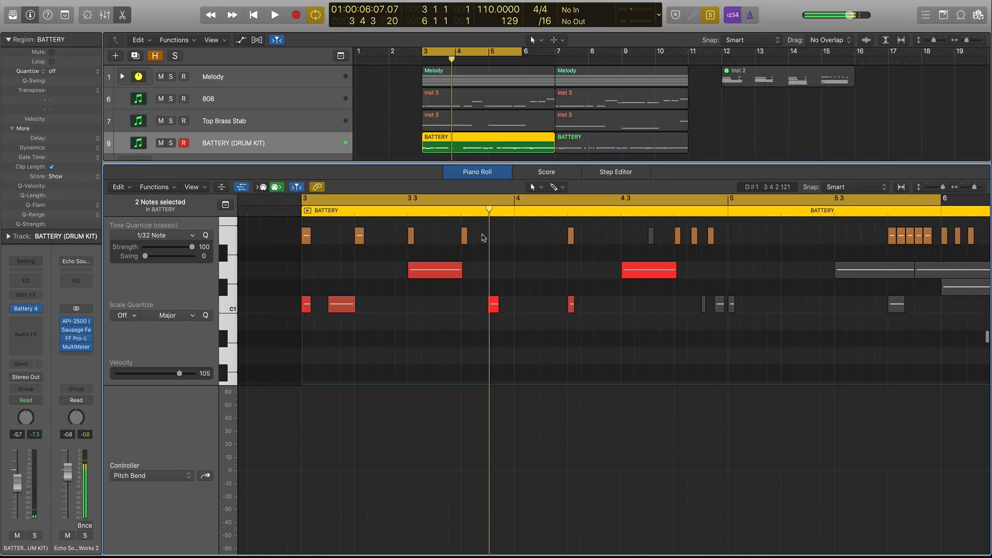
Audition the remaining top-lane notes in bar 3 and delete the note at about beat 3 3 3.
drag(483, 237, 301, 236)
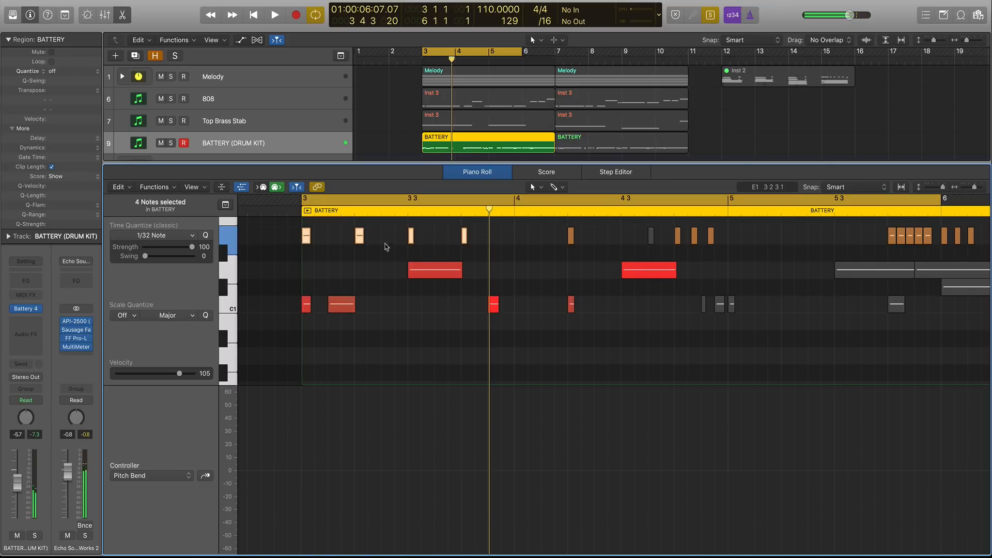
key(space)
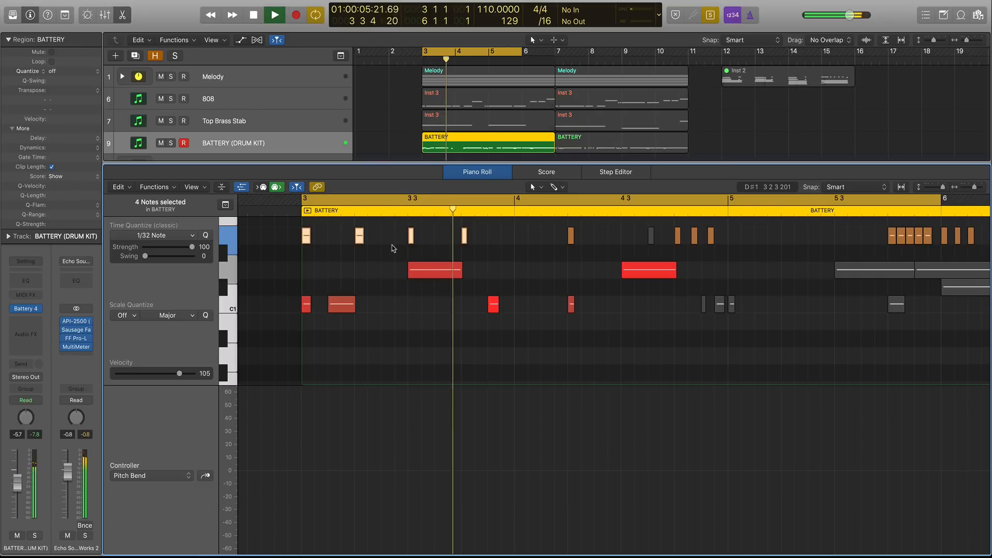
key(space)
click(462, 238)
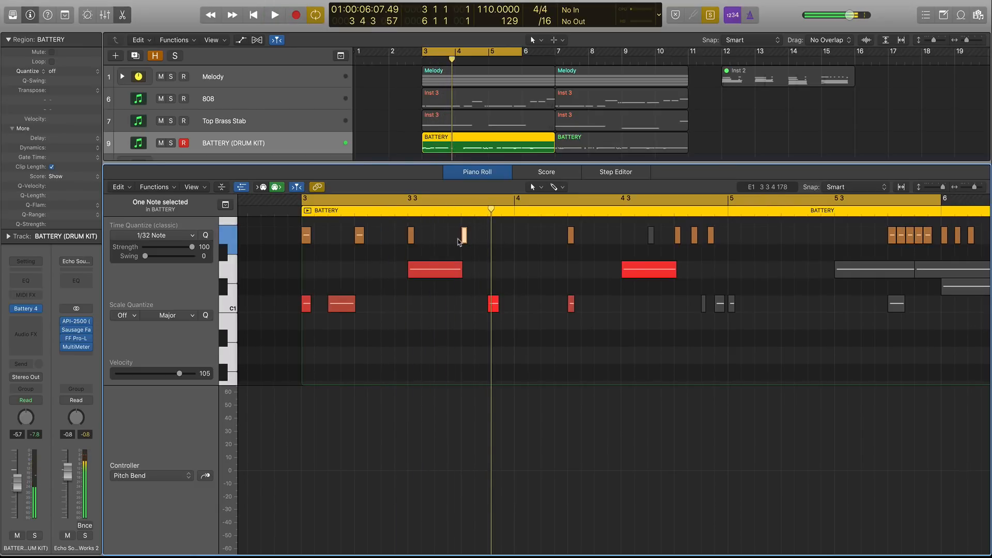
key(Delete)
Keep the 1/32 Note quantize and paint a roll of notes on the upper lane from about 3 3 3 to bar 4 with the Brush tool.
scroll(459, 242, up, 4)
scroll(459, 242, down, 1)
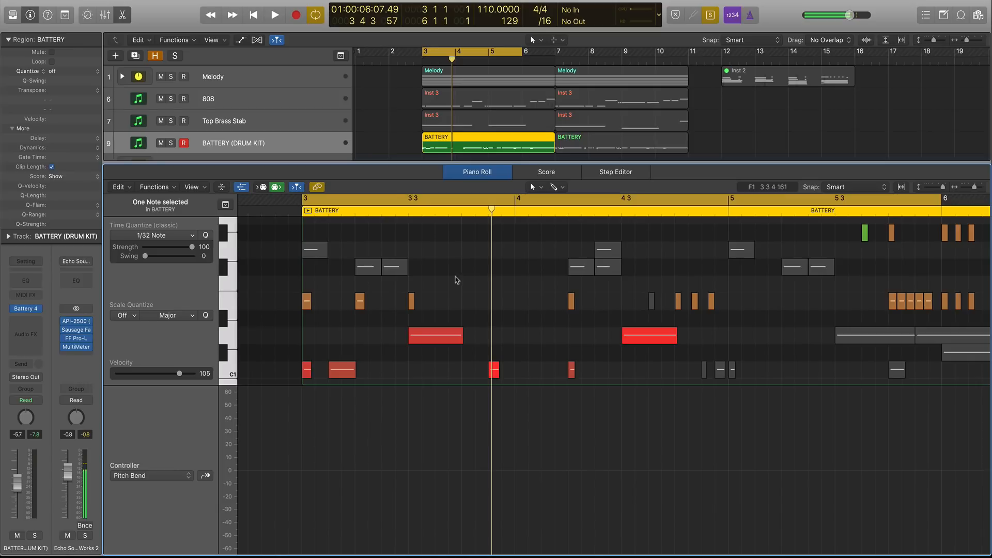
scroll(455, 281, up, 1)
key(space)
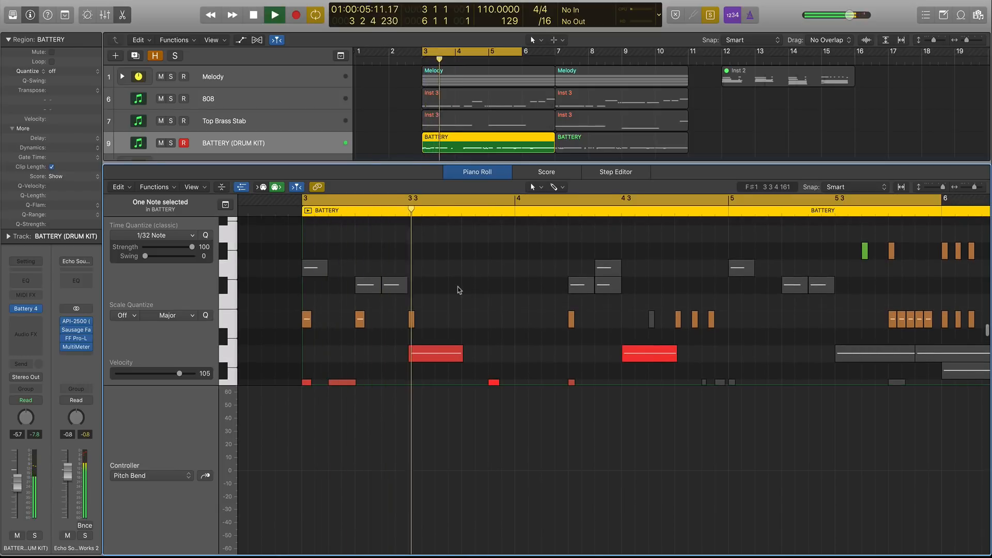
key(space)
drag(460, 215, 461, 214)
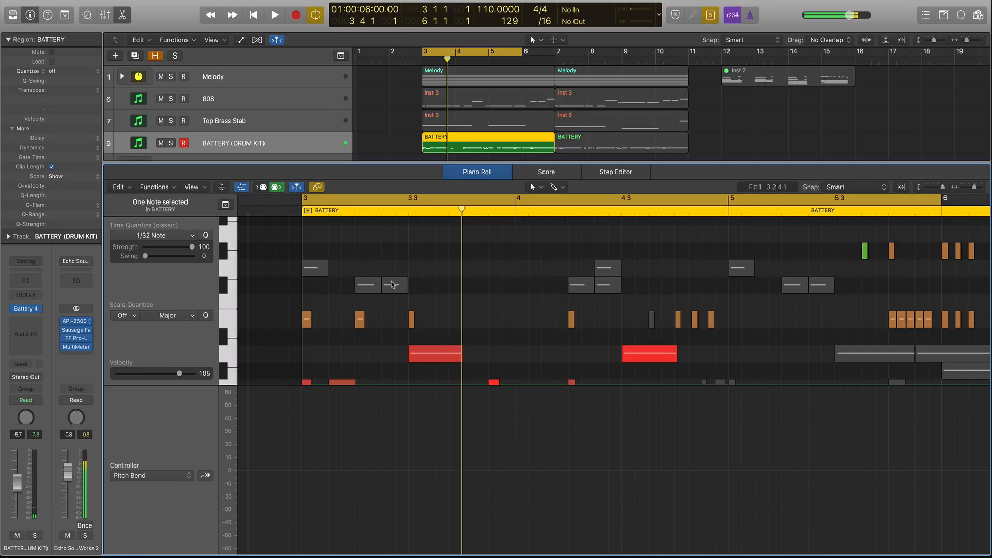
click(172, 236)
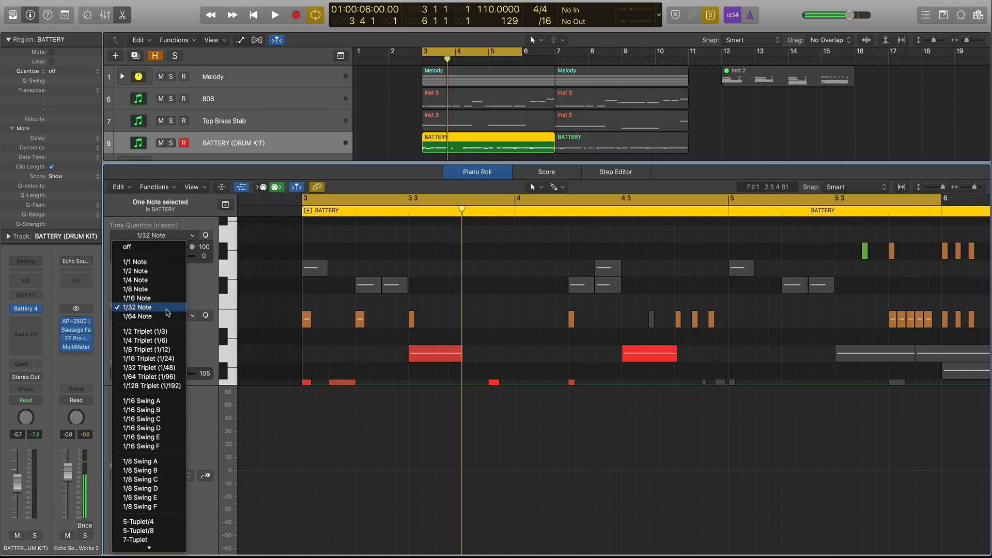
click(167, 312)
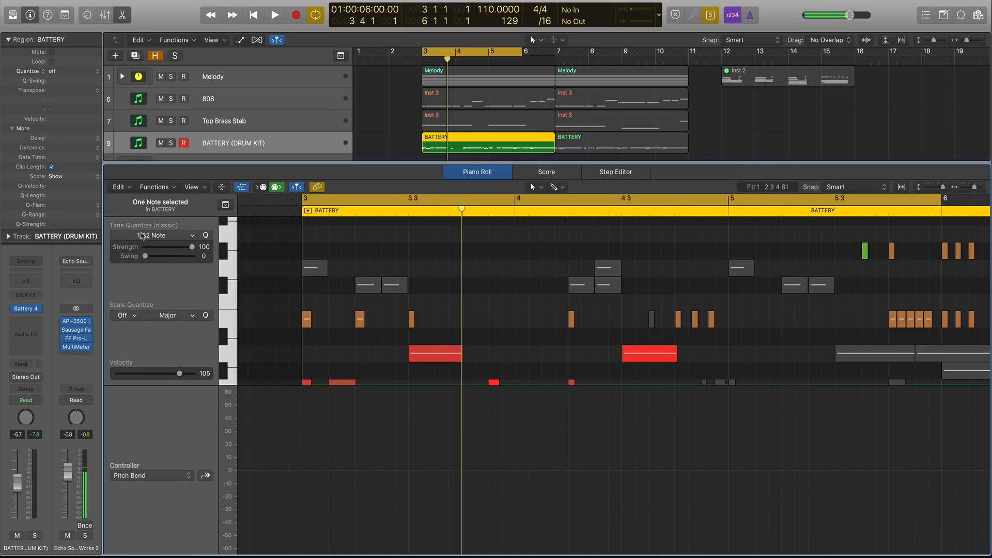
key(t)
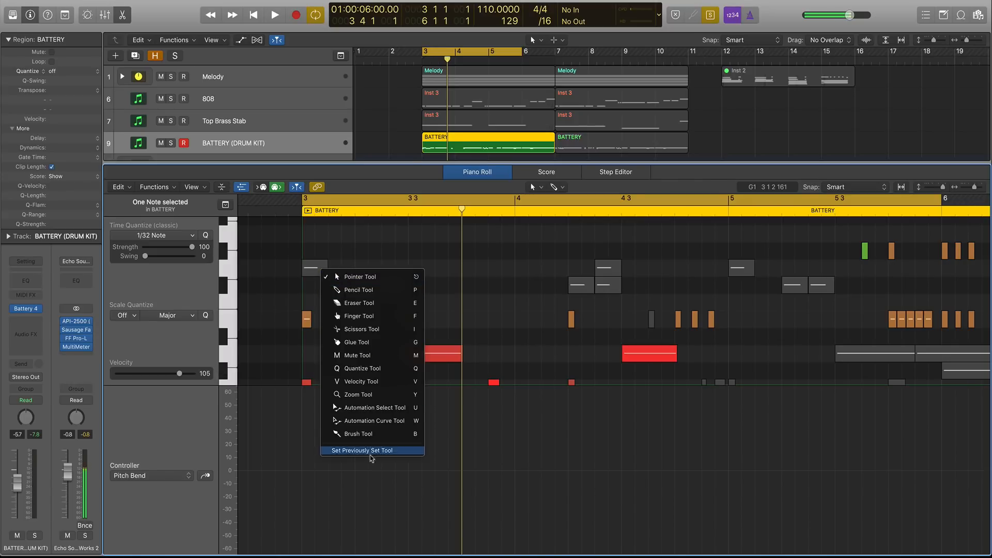
click(370, 434)
drag(464, 251, 521, 255)
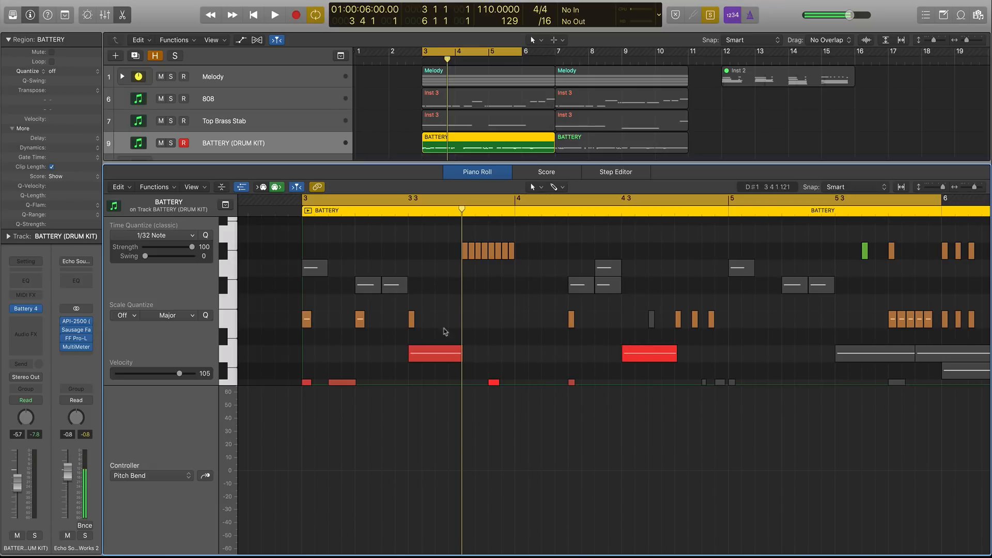
Paint E1 notes on bar 4 and at about 4 1 3 with the Brush tool.
drag(306, 319, 519, 325)
drag(519, 325, 548, 326)
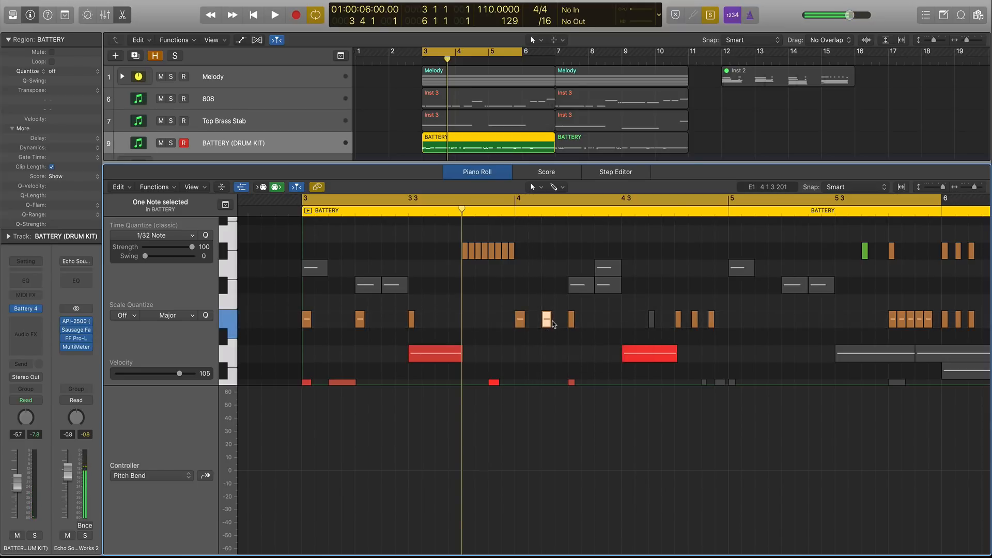
Play the part and delete the E1 note on the bar 4 downbeat.
key(space)
click(521, 320)
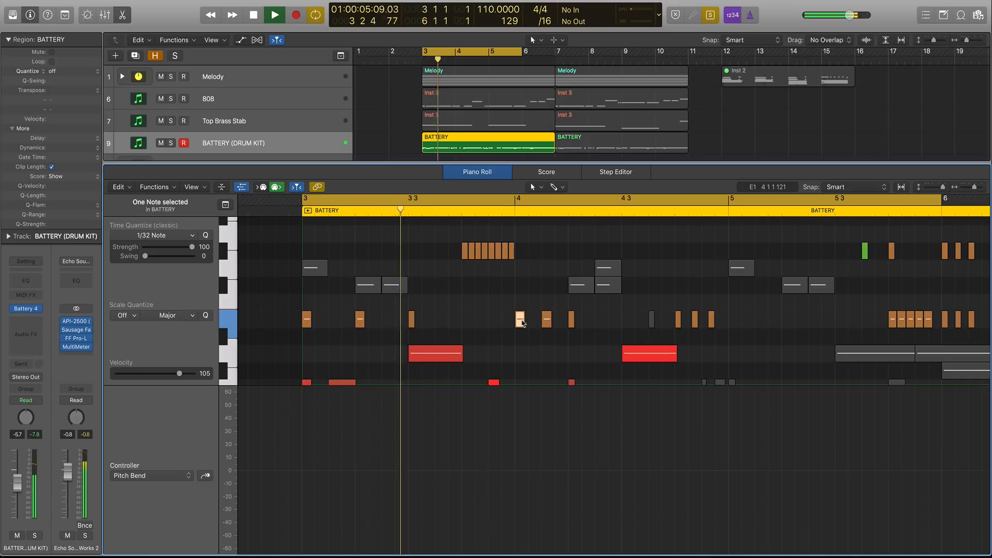
key(Delete)
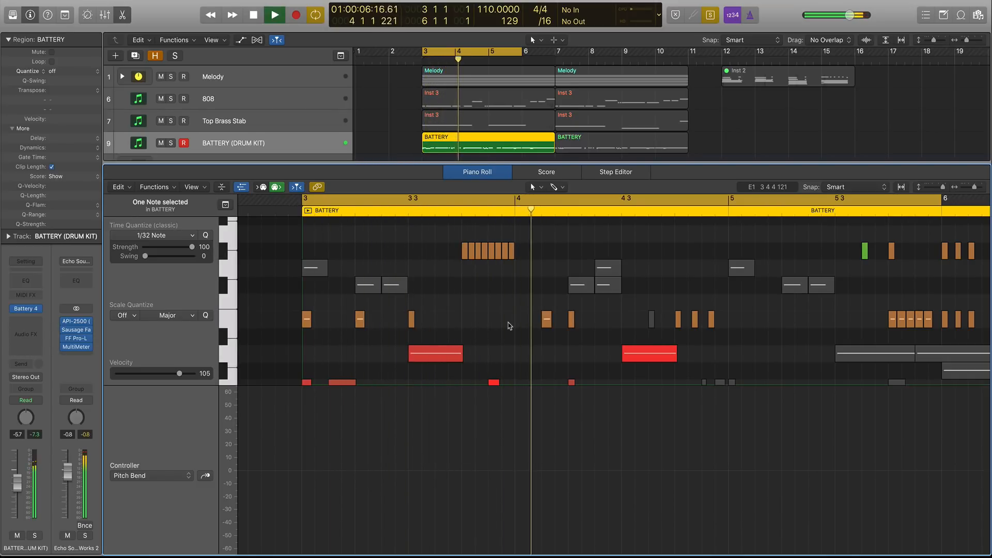
Paint an extra E1 note at about 4 2 3 and play the part.
key(space)
drag(571, 319, 598, 321)
key(space)
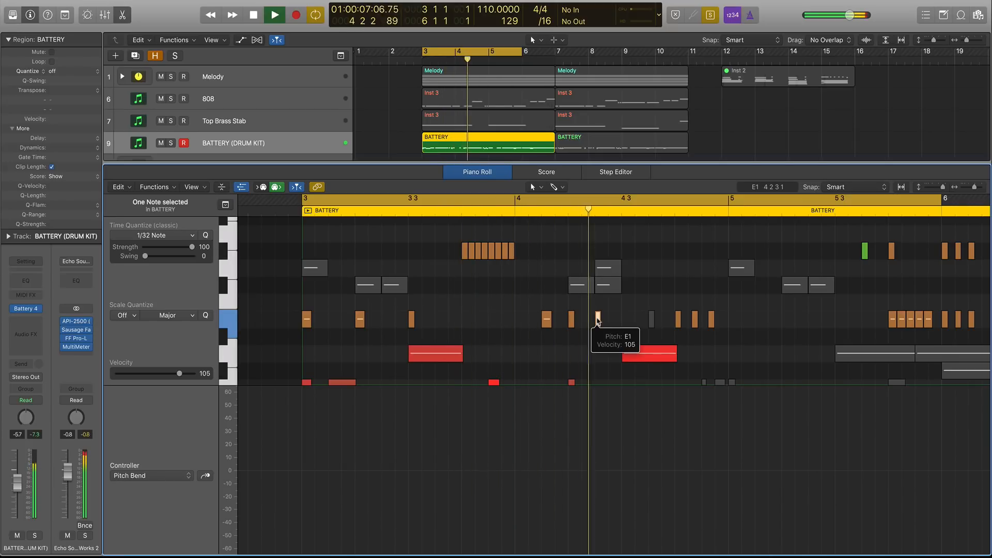
Delete the three E1 notes around beat 4 4 and move the muted note near 4 3 2 to about 4 3 1.
key(space)
drag(751, 320, 692, 322)
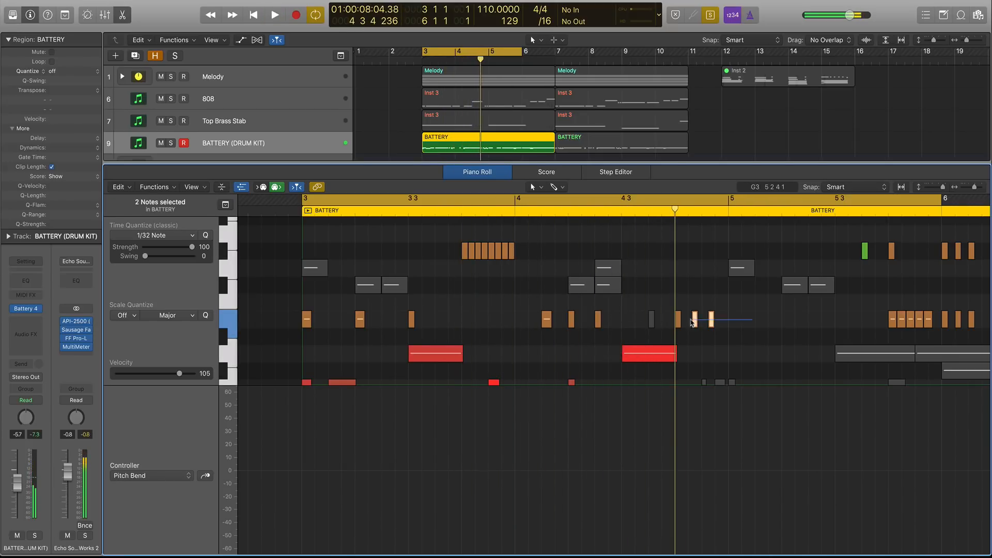
mouse_move(679, 323)
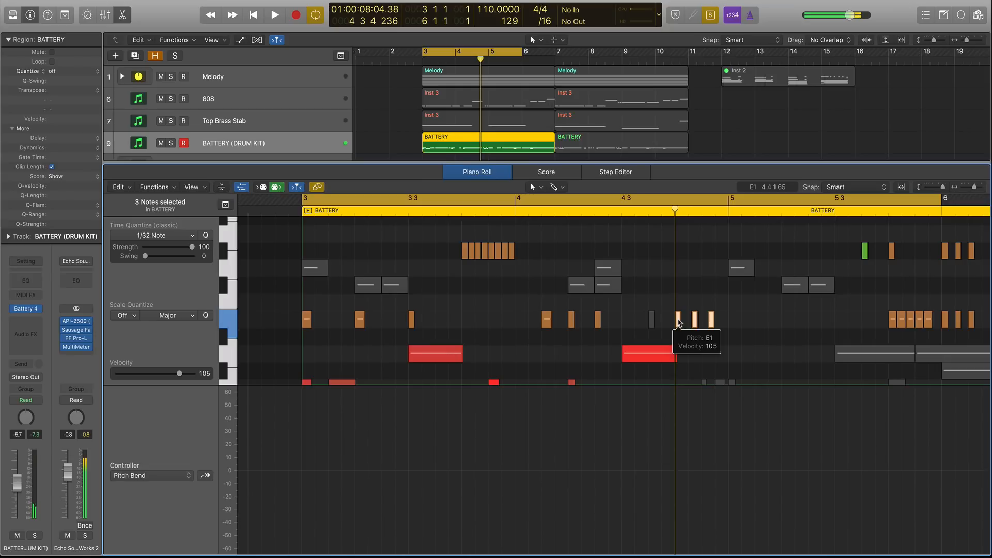
key(Delete)
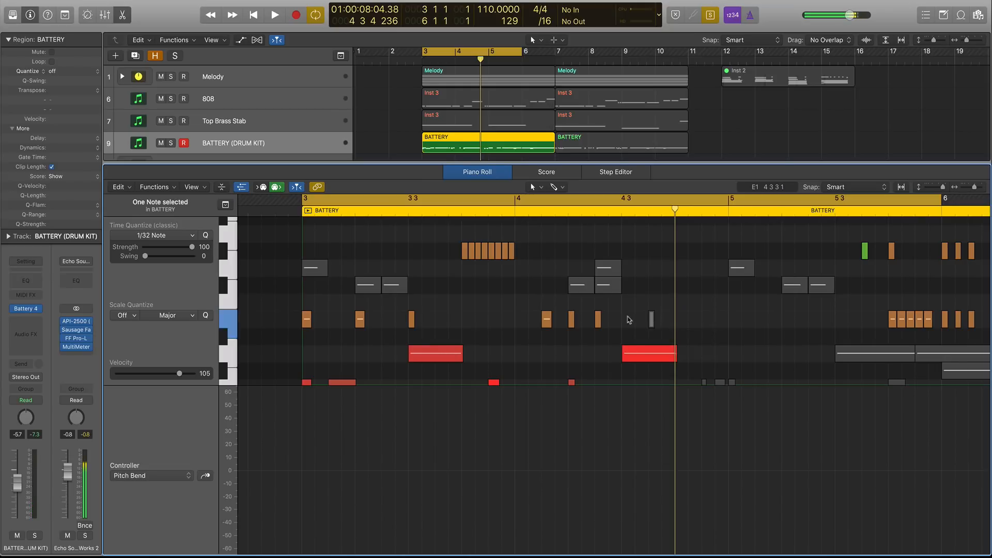
drag(652, 321, 626, 319)
click(625, 320)
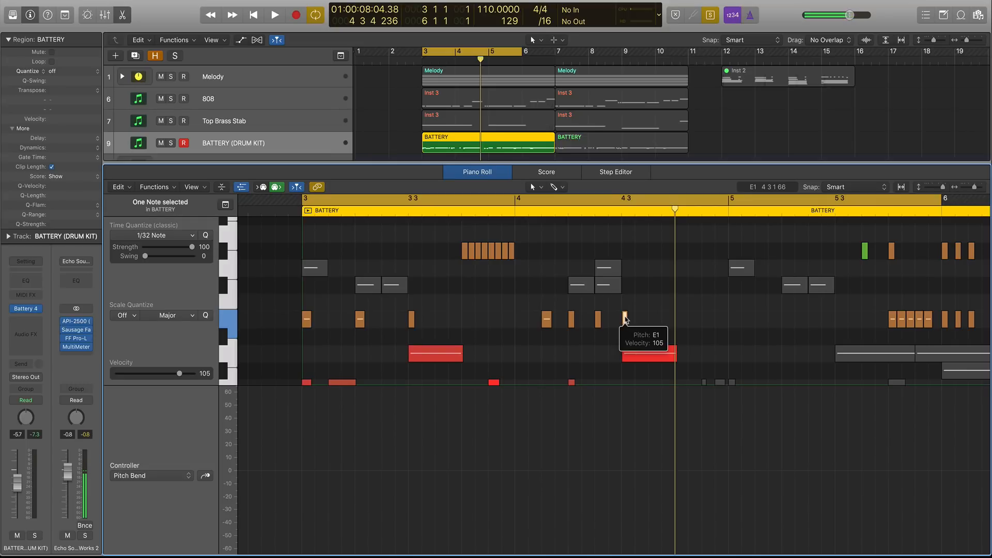
Leave the Piano Roll, open the Mixer and mute the BATTERY (DRUM KIT) track.
click(474, 103)
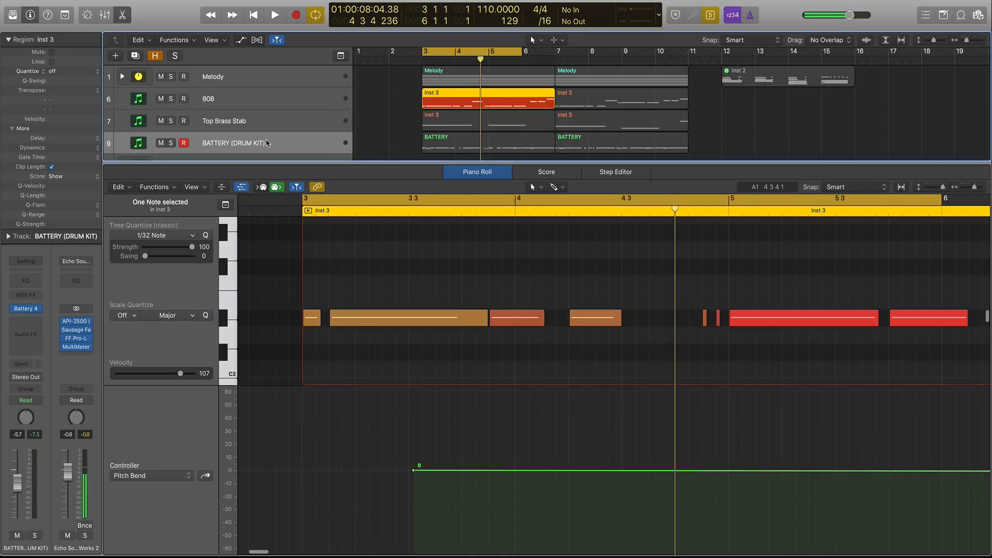
key(x)
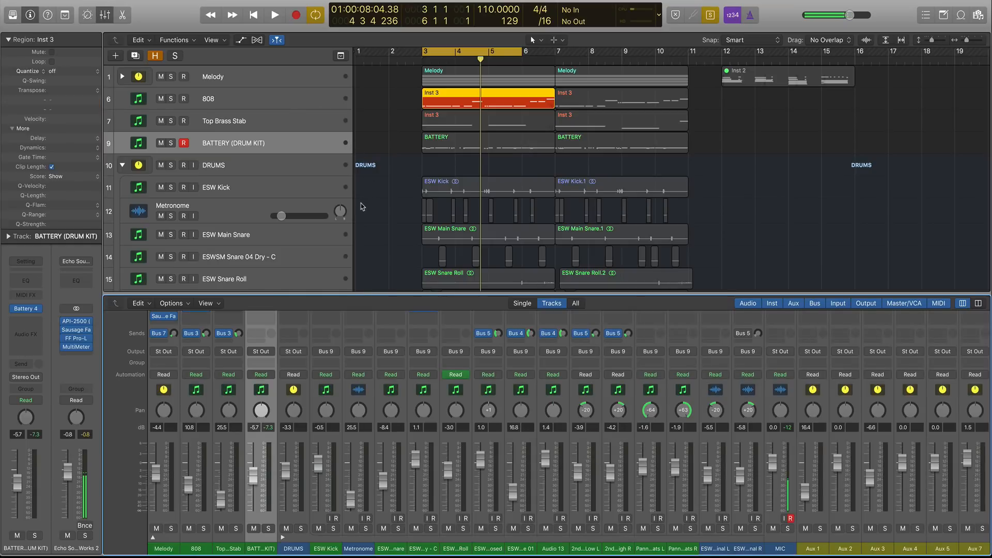
scroll(361, 203, down, 2)
click(161, 121)
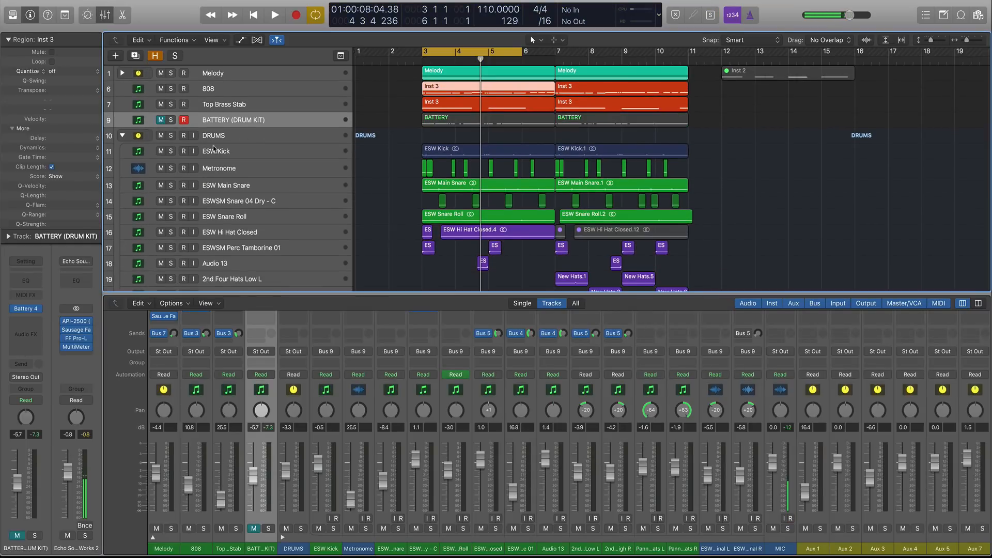
Close the Mixer and solo the regions on the ESW Hi Hat Closed track.
scroll(433, 210, down, 3)
key(x)
scroll(453, 226, up, 5)
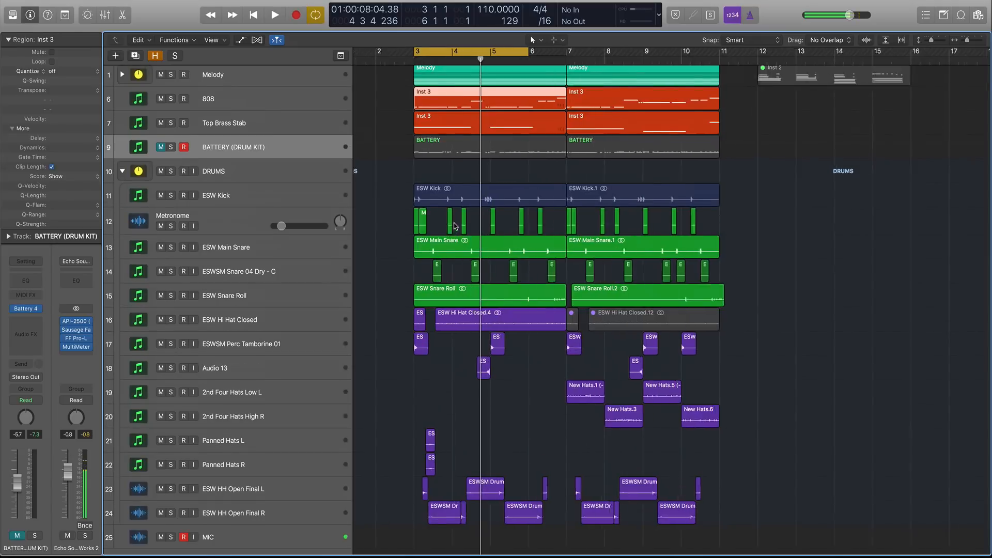
scroll(453, 223, down, 1)
scroll(423, 353, down, 1)
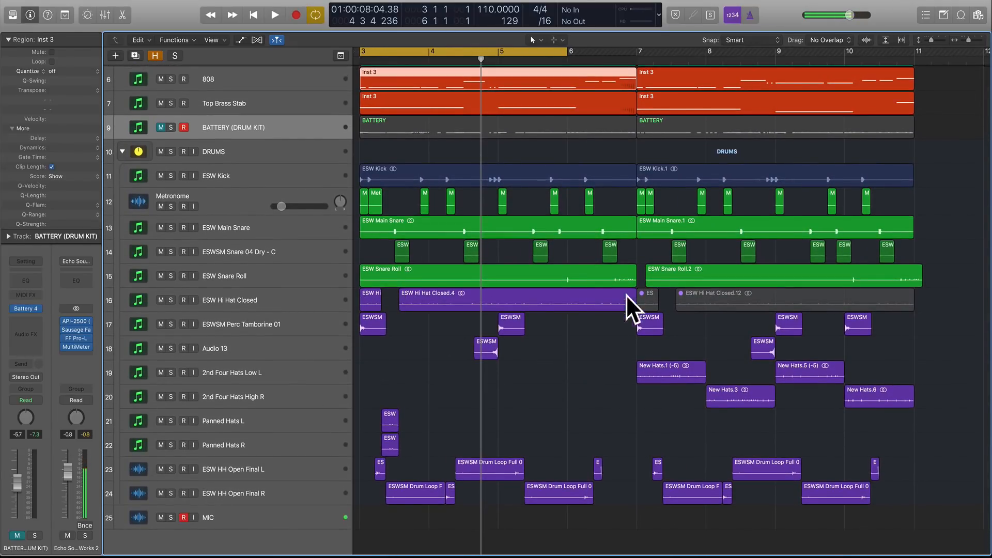
scroll(476, 318, up, 3)
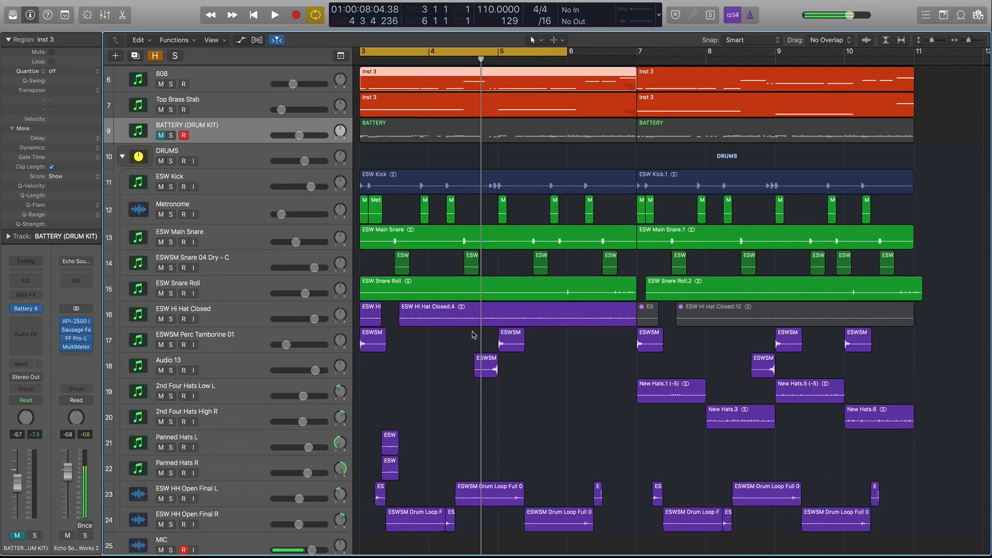
scroll(472, 334, left, 4)
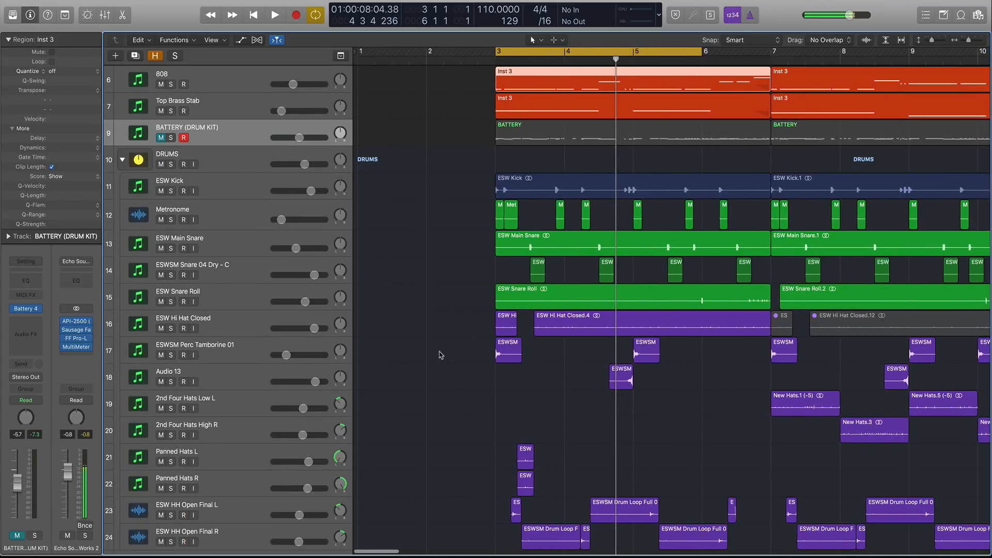
scroll(440, 354, right, 2)
click(235, 324)
key(ctrl+s)
Play the soloed hi-hats and zoom in on bars 3 to 5.
scroll(467, 390, up, 1)
scroll(469, 392, down, 2)
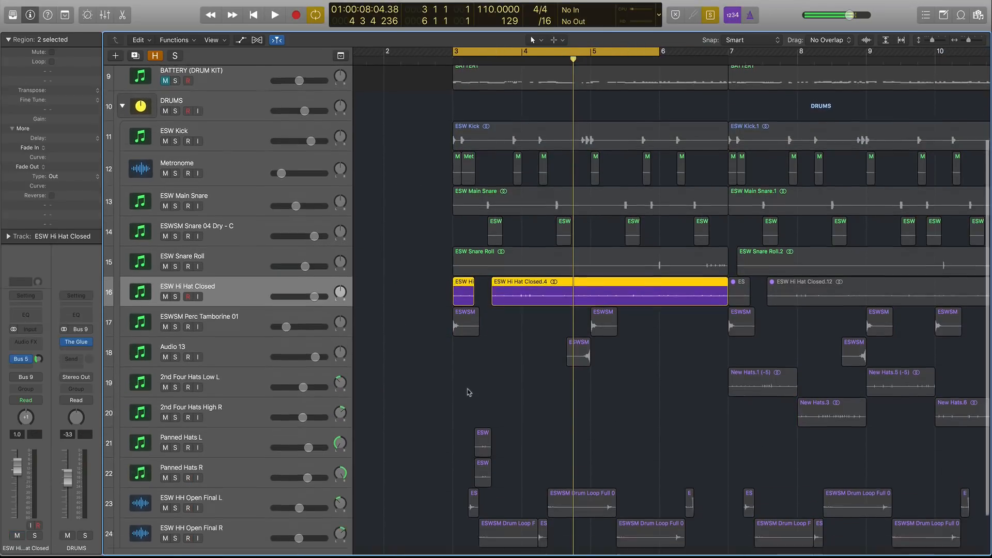
scroll(475, 391, down, 2)
scroll(489, 389, up, 1)
key(space)
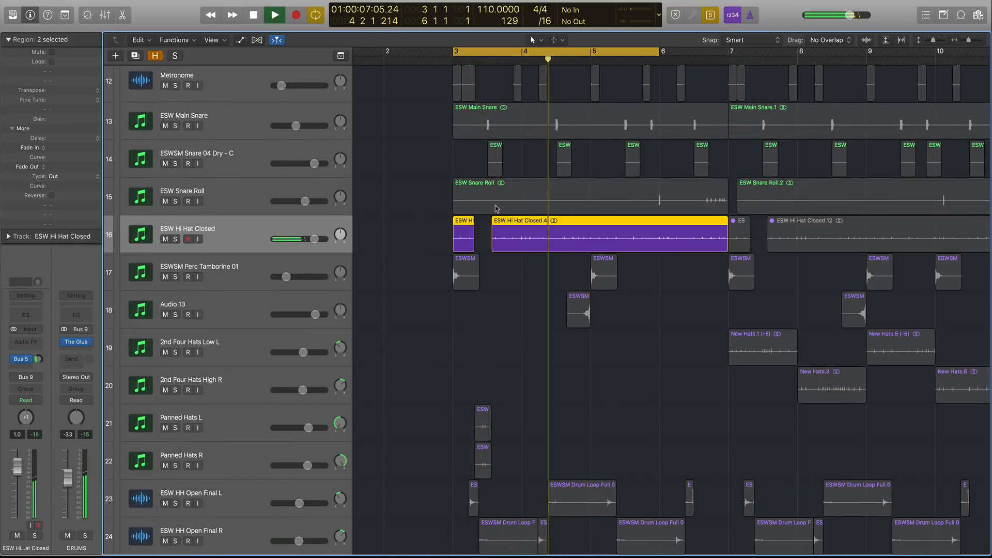
key(space)
key(super+Right)
key(super+Right)
key(super+Right)
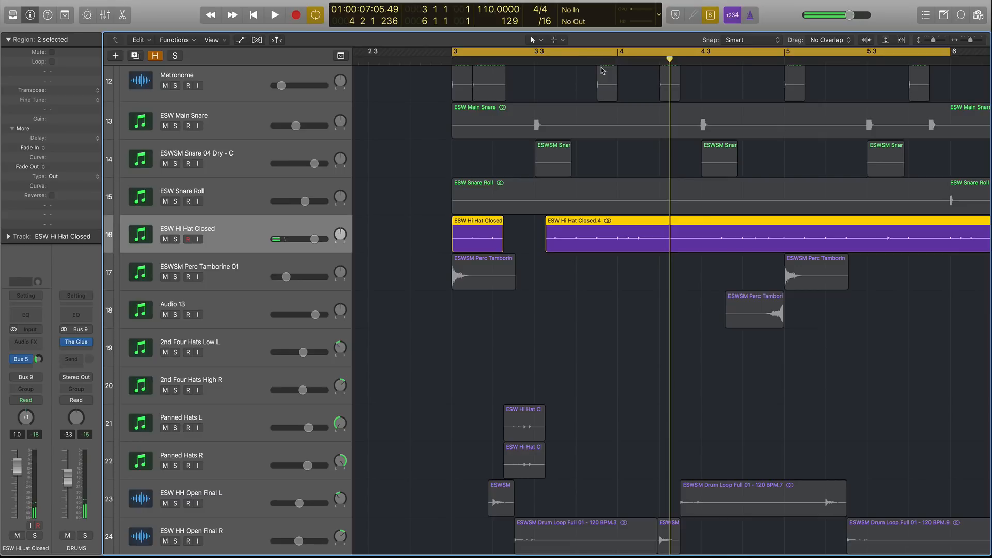
Play the hi-hats from bar 4 and zoom in on the hi-hat region around beat 4 4.
click(618, 53)
click(619, 61)
key(space)
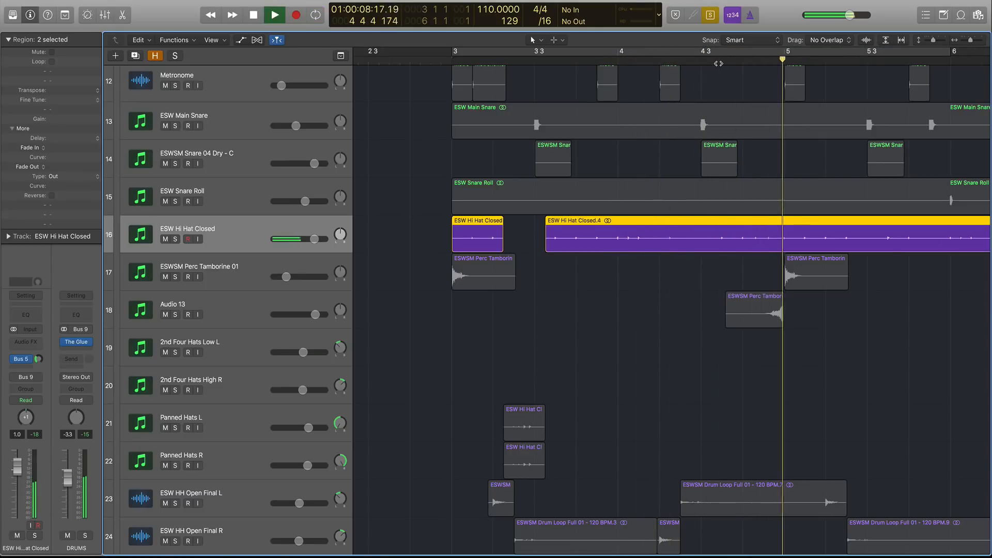
key(space)
click(745, 64)
ctrl+alt+click(782, 163)
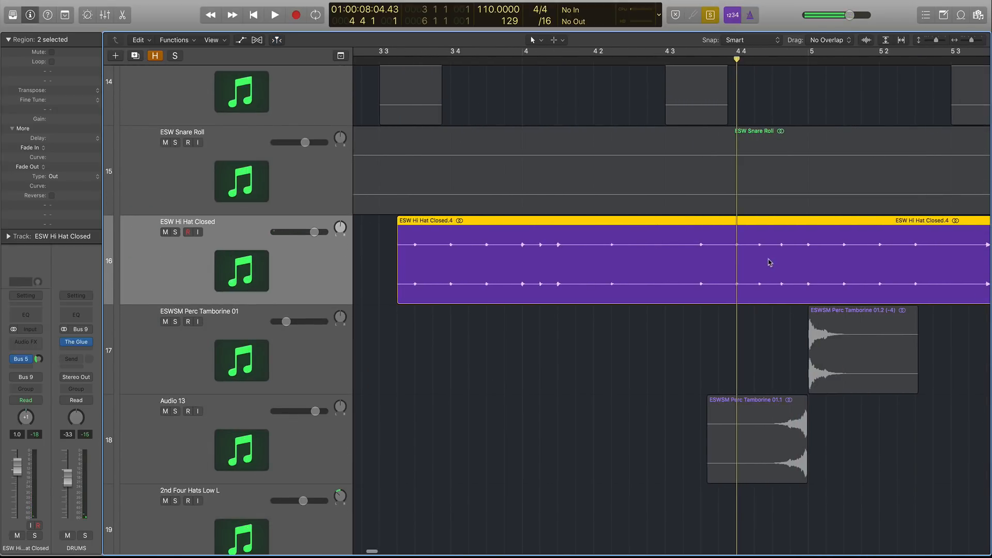
Play back the soloed hi-hats briefly and turn region solo off.
key(space)
key(space)
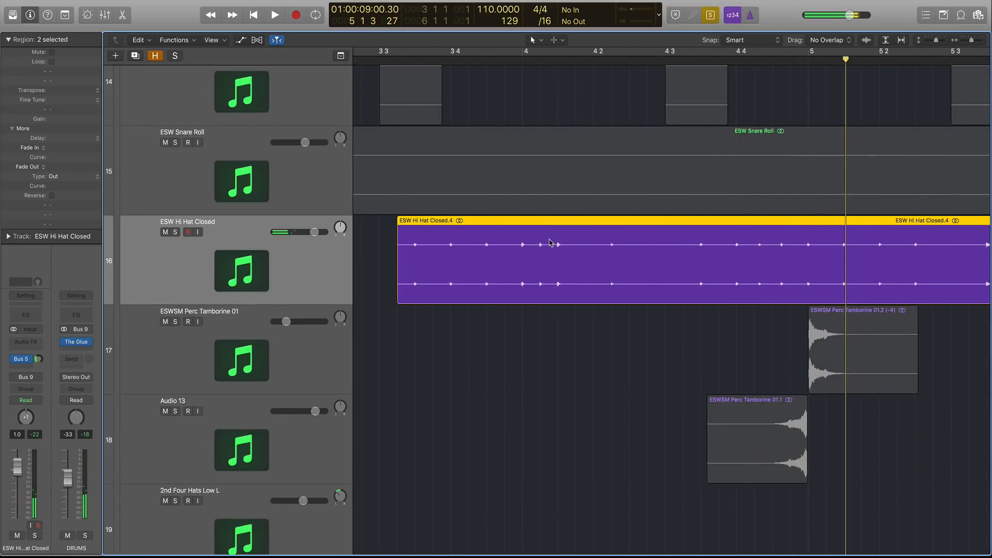
key(ctrl+s)
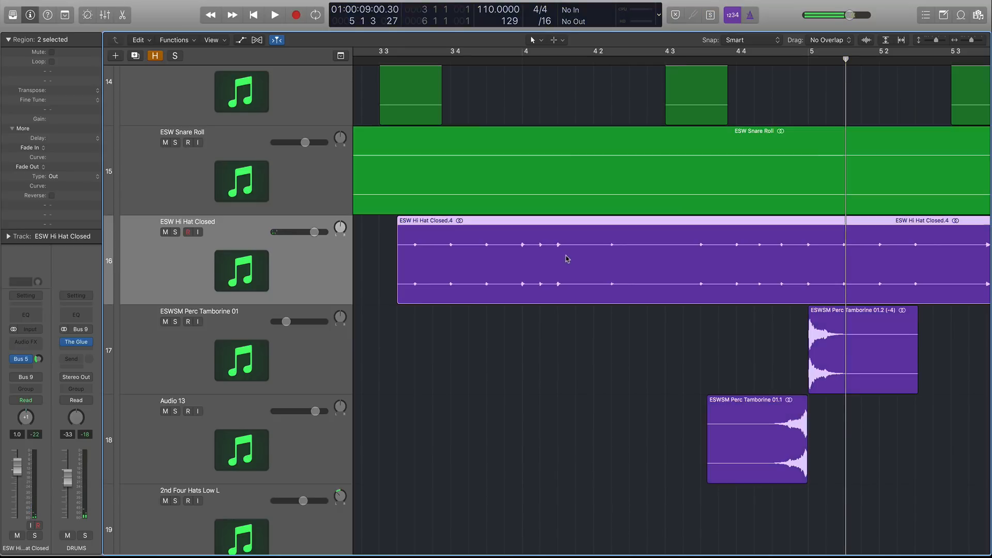
Zoom out on the arrangement and move the playhead to the start of bar 3.
key(super+Left)
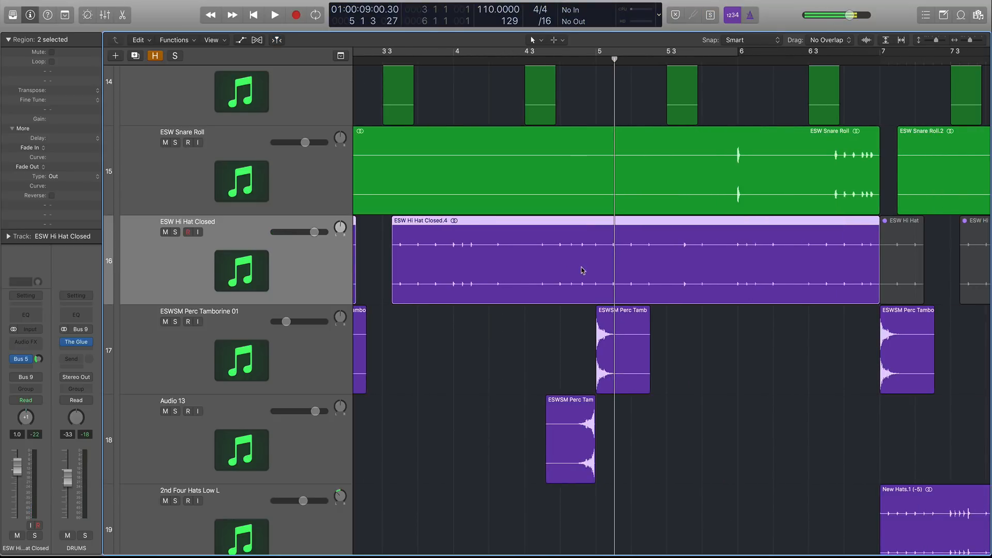
key(super+Left)
key(super+Left)
key(super+Left)
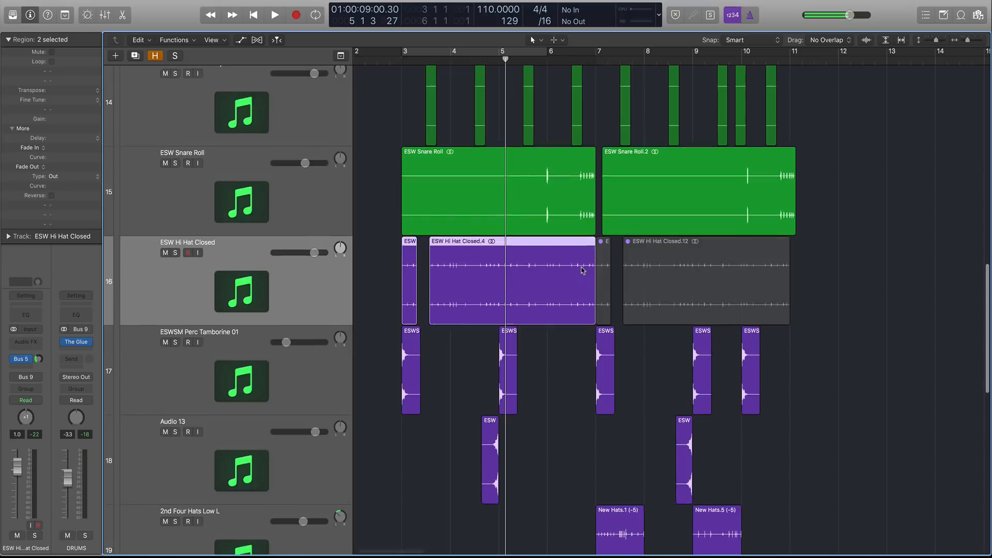
scroll(582, 270, up, 3)
scroll(581, 270, down, 5)
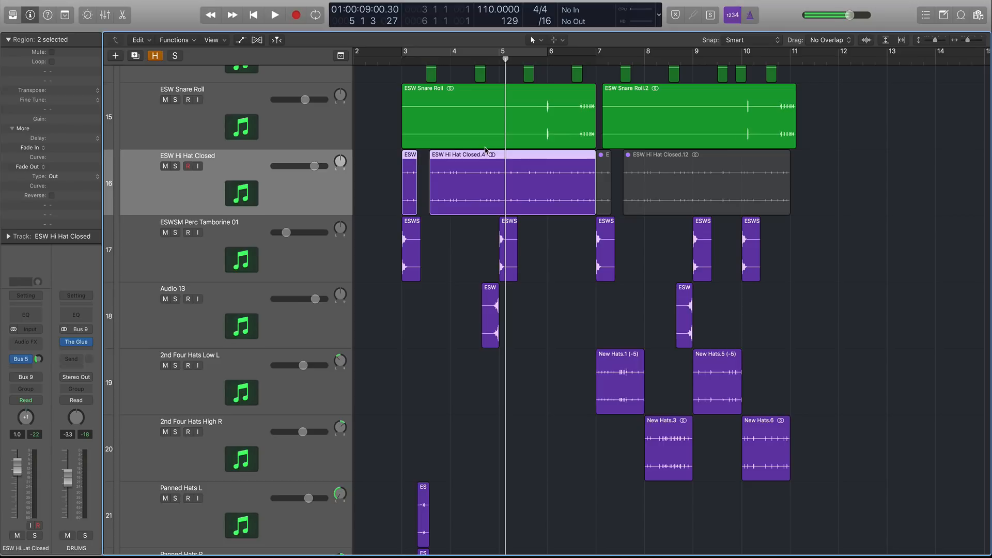
click(404, 60)
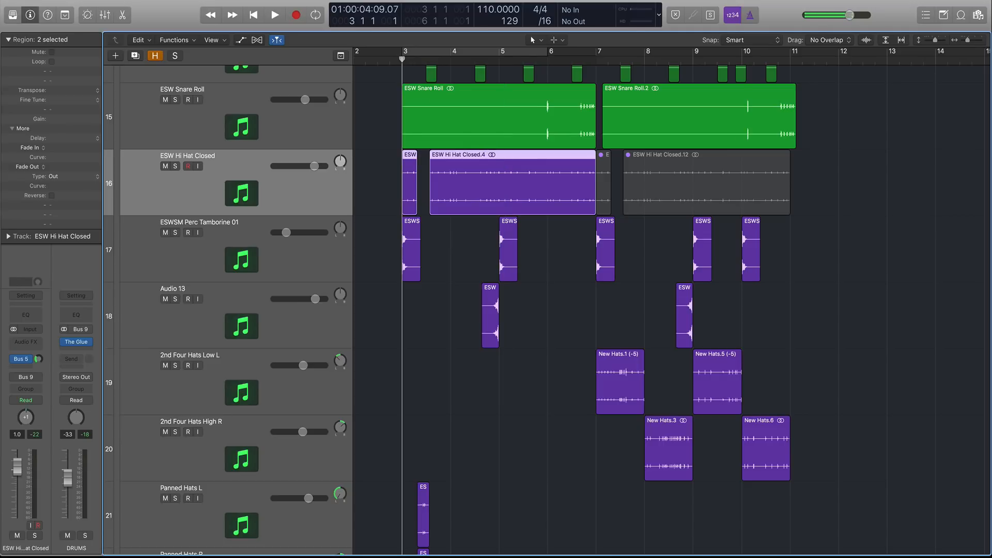
scroll(394, 315, down, 2)
scroll(396, 316, up, 4)
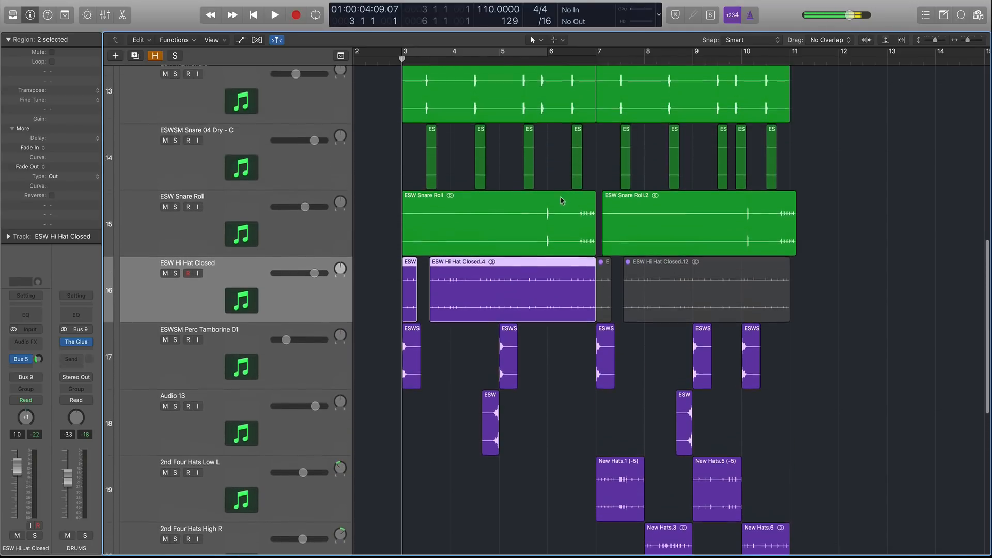
Select the ESW Snare Roll region, set a cycle range from bar 6 to bar 9 and play it.
click(576, 215)
key(super+Right)
key(super+Right)
drag(378, 228, 820, 237)
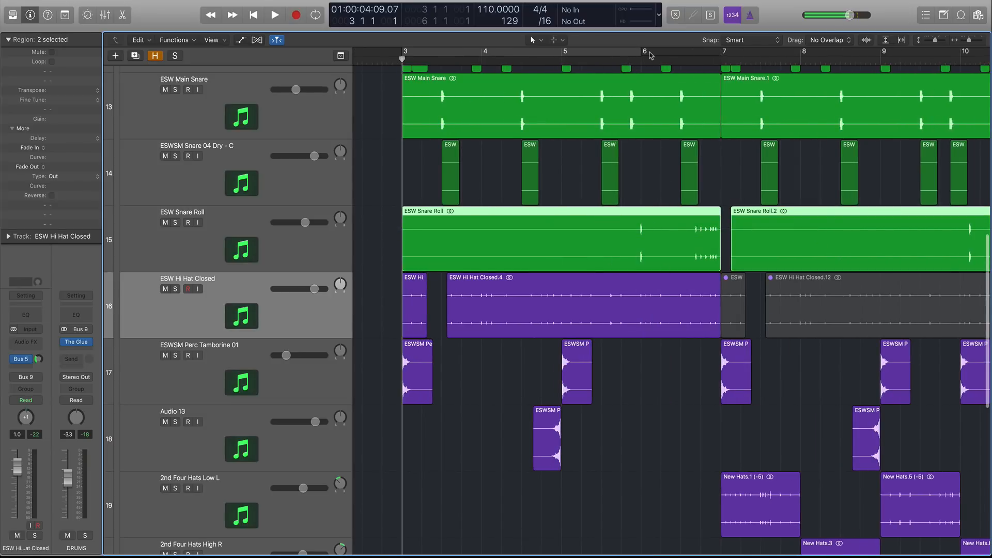
drag(650, 55, 900, 52)
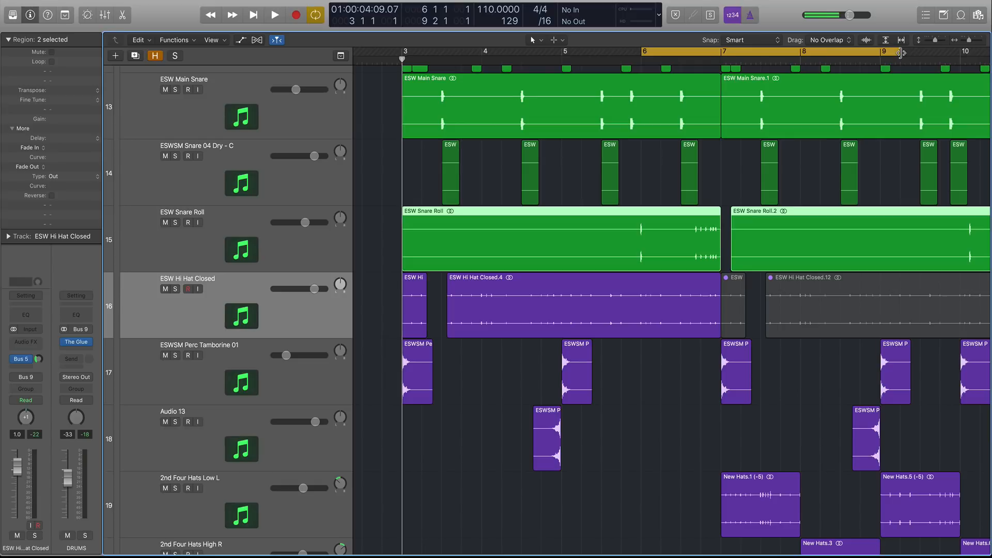
key(space)
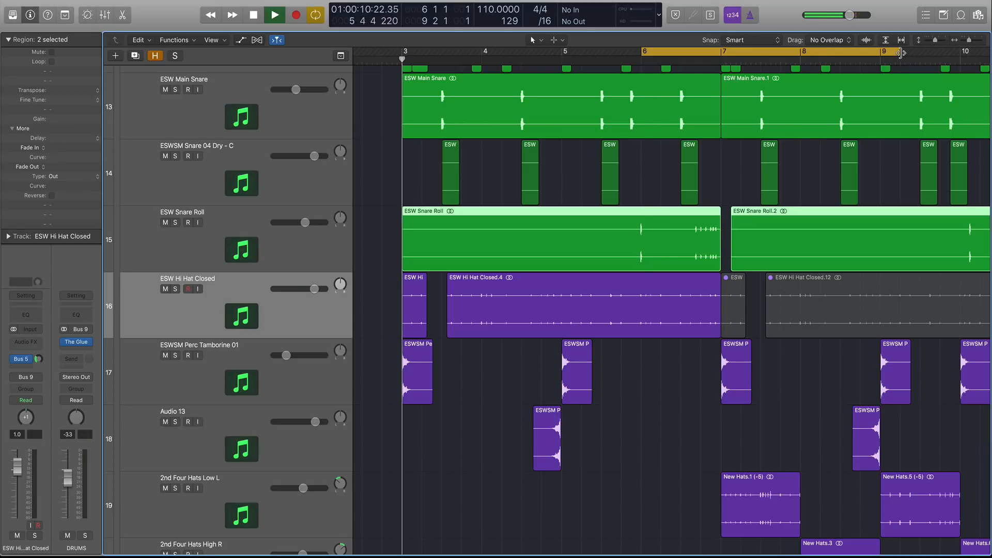
Solo the ESW Snare Roll regions and switch the cycle range off.
click(696, 245)
key(ctrl+s)
click(700, 52)
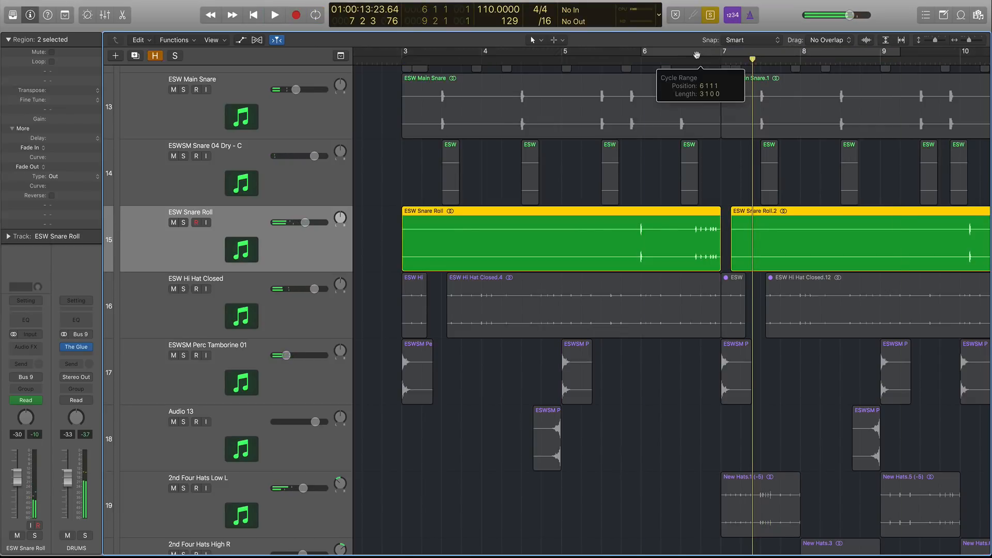
Turn region solo off and zoom in around bar 6 3 of the snare roll.
click(682, 60)
key(ctrl+s)
key(super+Right)
key(super+Right)
key(super+Right)
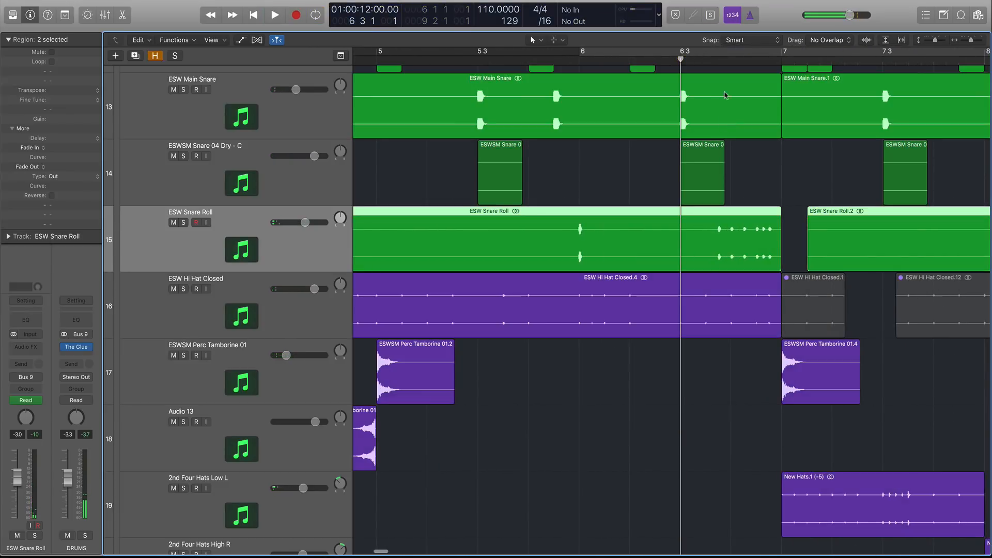
Solo the ESW Snare Roll region again and play the roll around bar 6 3.
click(712, 62)
key(ctrl+s)
key(space)
key(space)
Place the playhead at about bar 6 3 and briefly view the snare roll's pan automation.
click(711, 62)
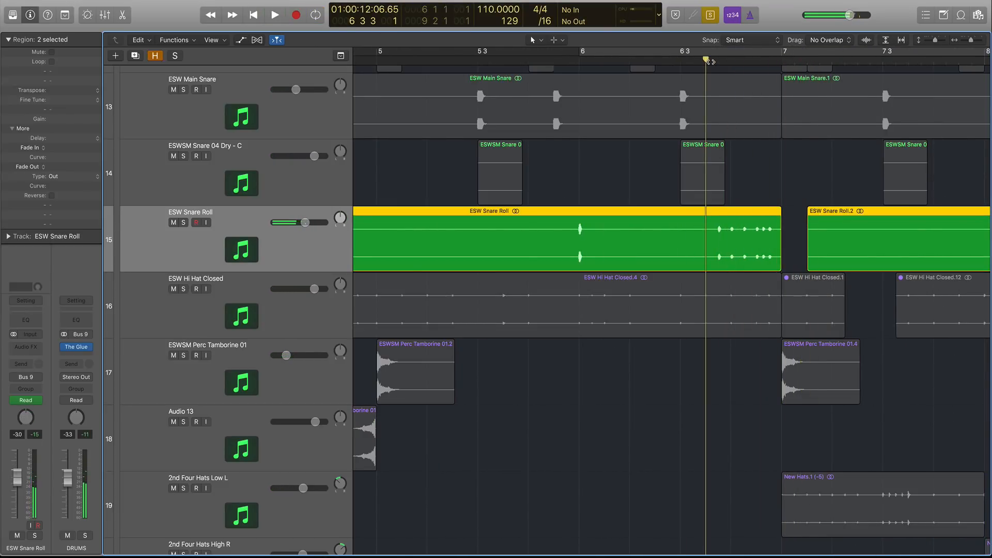
key(a)
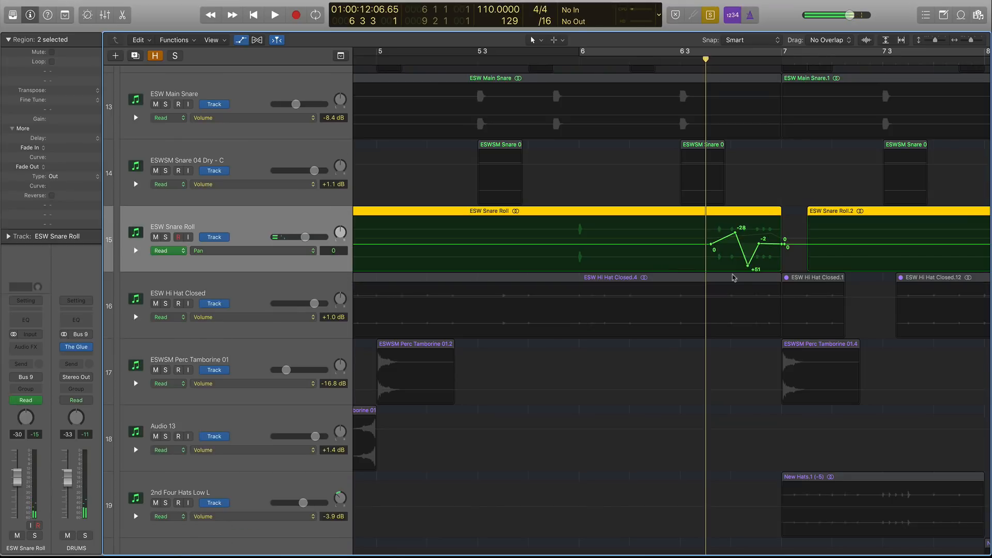
key(a)
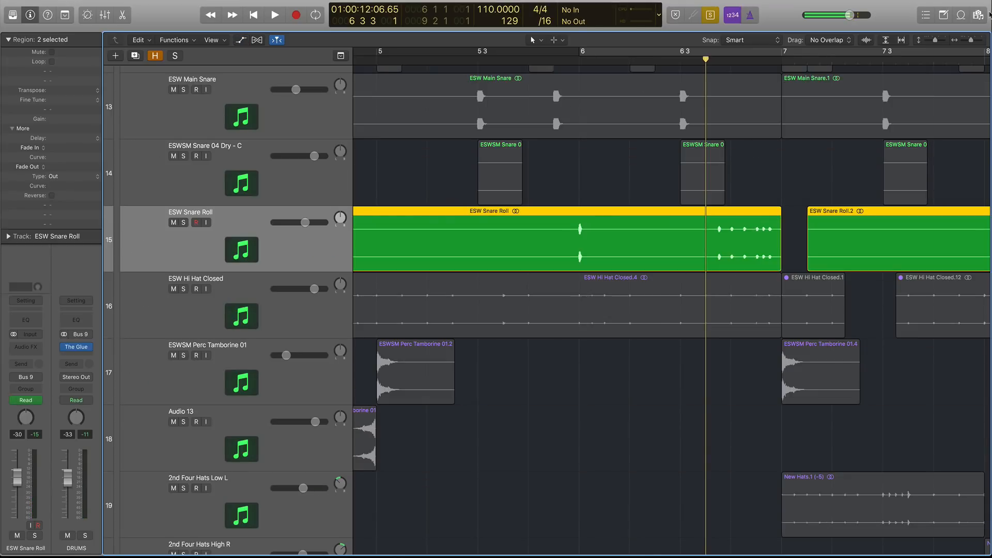
Play the snare roll once more and turn region solo off.
key(space)
key(space)
key(ctrl+s)
Zoom out horizontally and vertically to view all tracks of the arrangement.
key(super+Left)
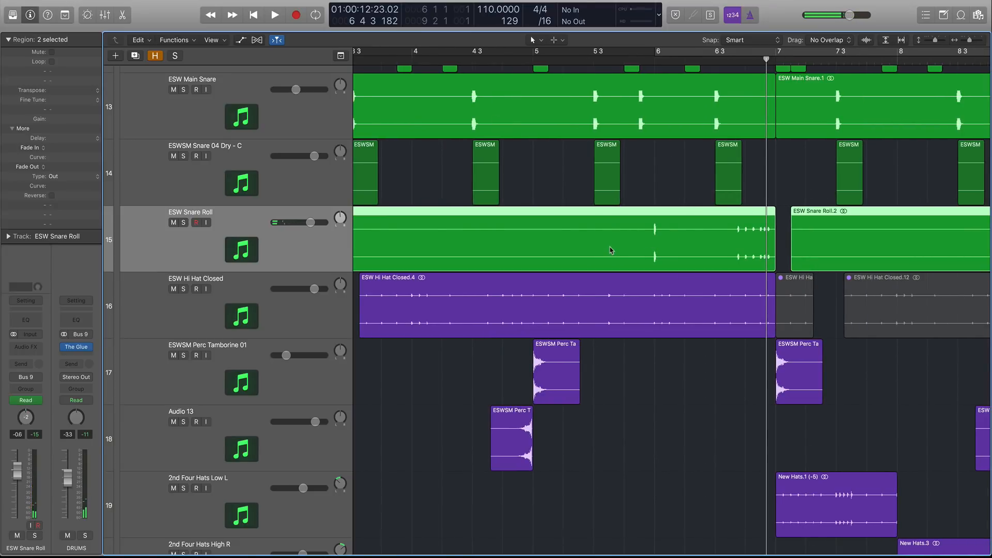
key(super+Left)
key(super+Left)
key(super+Left)
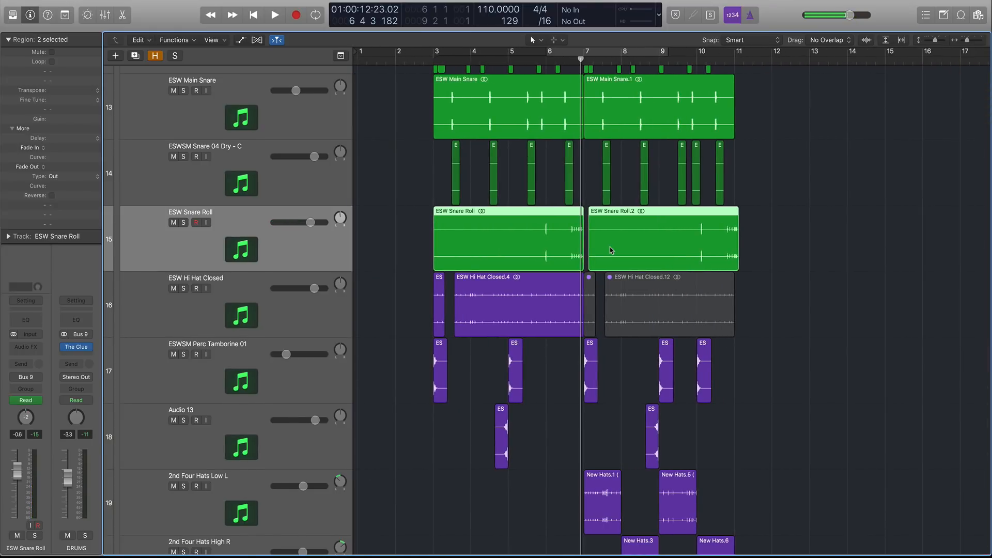
key(super+Up)
key(super+Up)
key(super+Up)
key(super+Up)
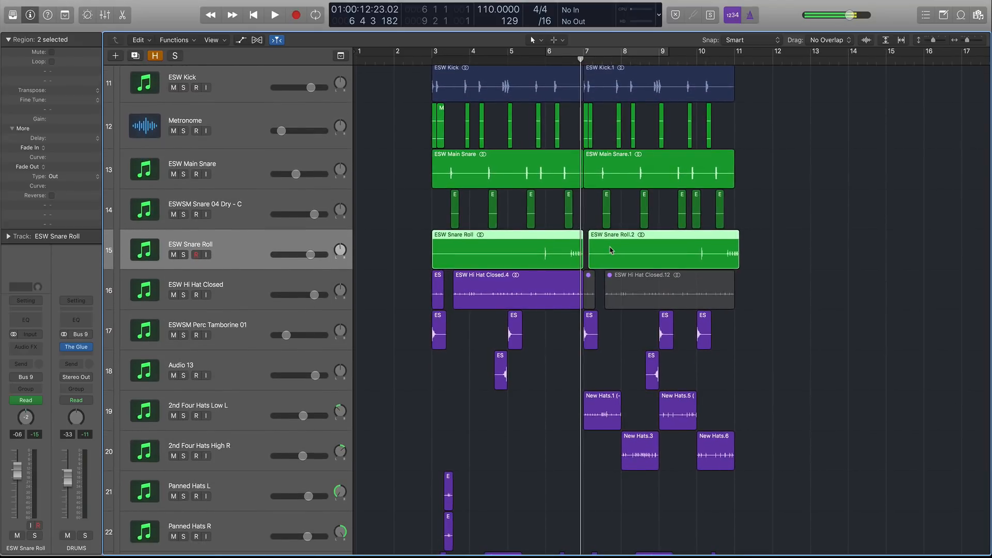
key(super+Up)
key(super+Up)
key(super+Up)
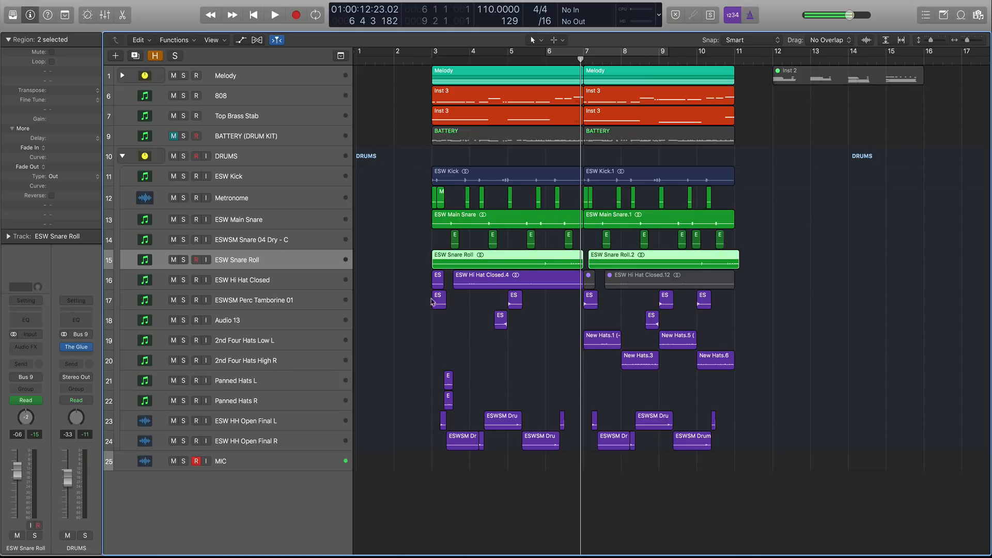
Select the regions on the drum tracks and zoom back in on bars 3 to 8.
mouse_move(411, 291)
mouse_down()
mouse_move(741, 465)
mouse_move(408, 274)
mouse_up()
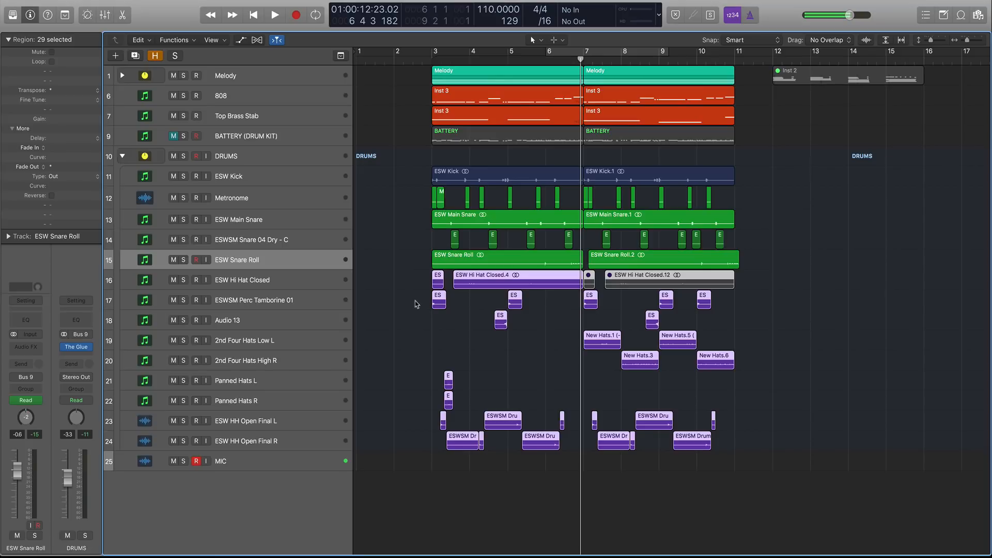
key(super+Down)
key(super+Down)
key(super+Right)
key(super+Right)
key(super+Right)
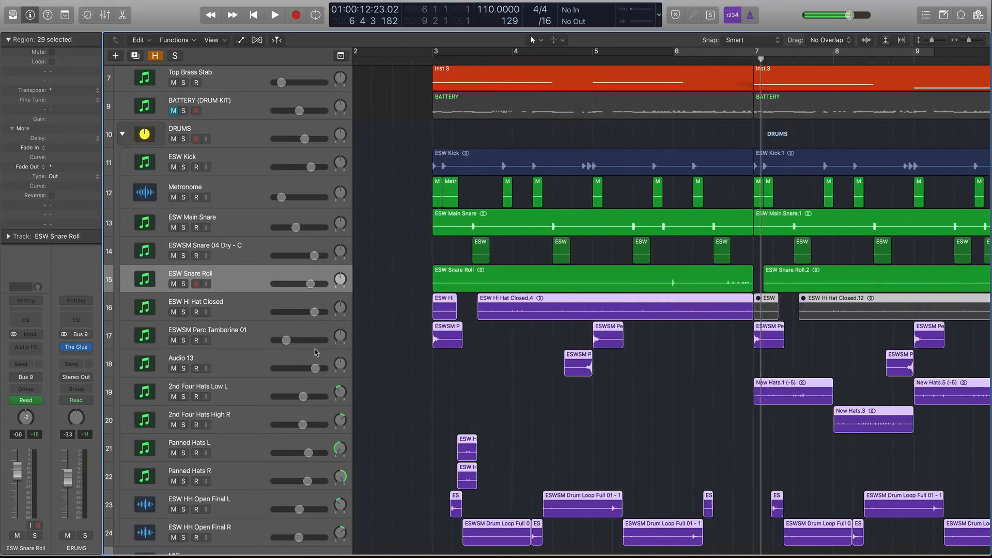
Solo the ESW Hi Hat Closed regions and play them in a cycle from bar 3 to bar 8.
click(254, 311)
key(ctrl+s)
drag(434, 52, 901, 52)
key(space)
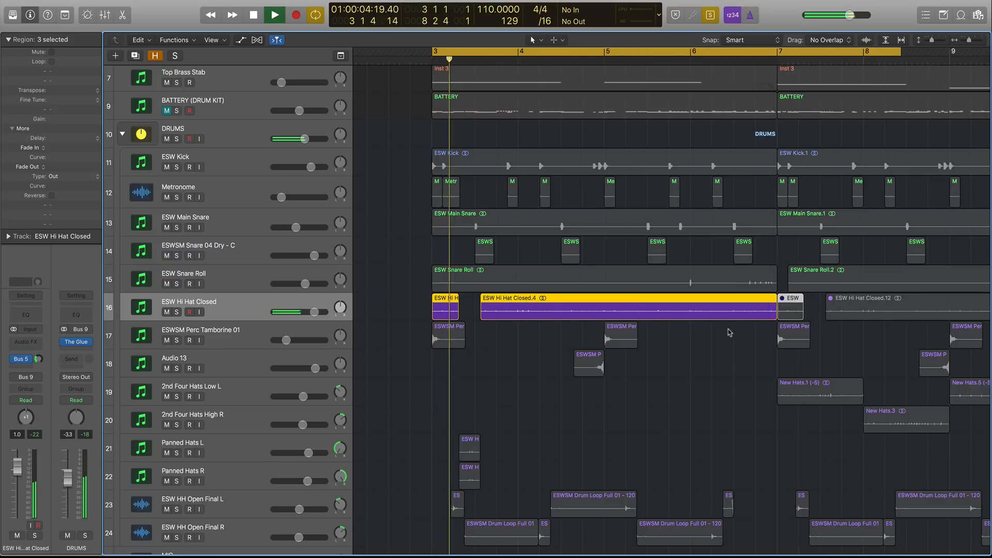
key(space)
Turn solo off and solo the Panned Hats L and Panned Hats R regions instead.
key(ctrl+s)
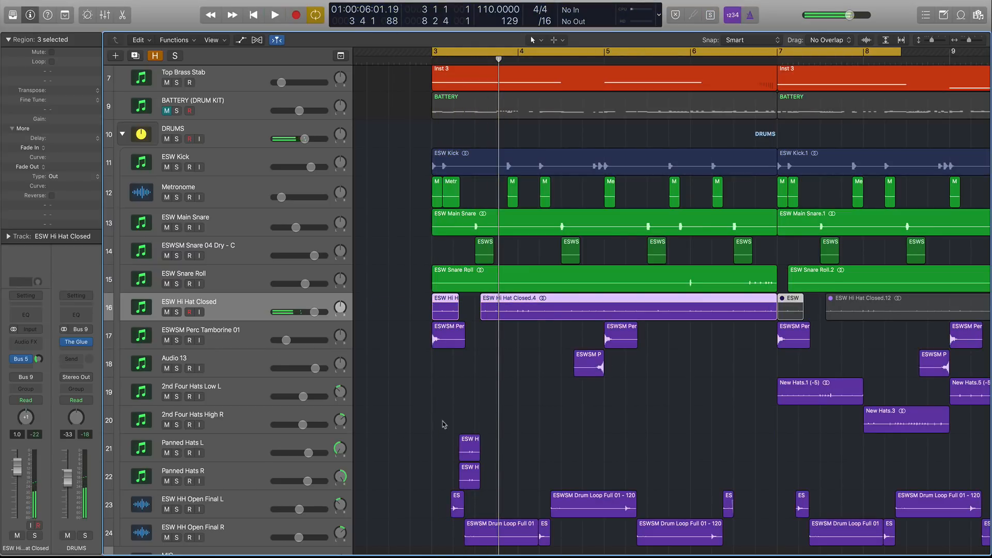
drag(443, 423, 487, 467)
key(ctrl+s)
scroll(289, 444, down, 1)
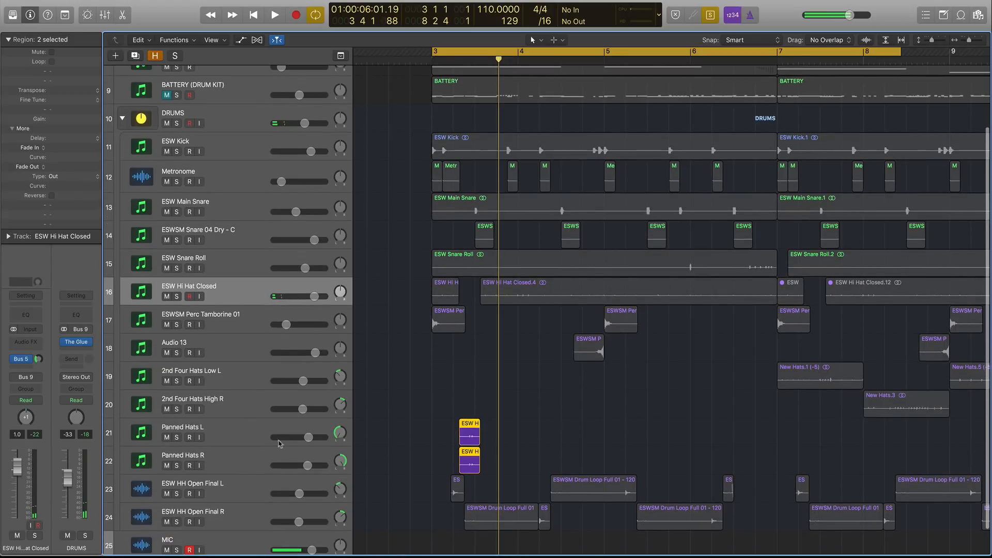
Add the ESW Hi Hat Closed regions to the soloed panned hats and play them.
click(251, 464)
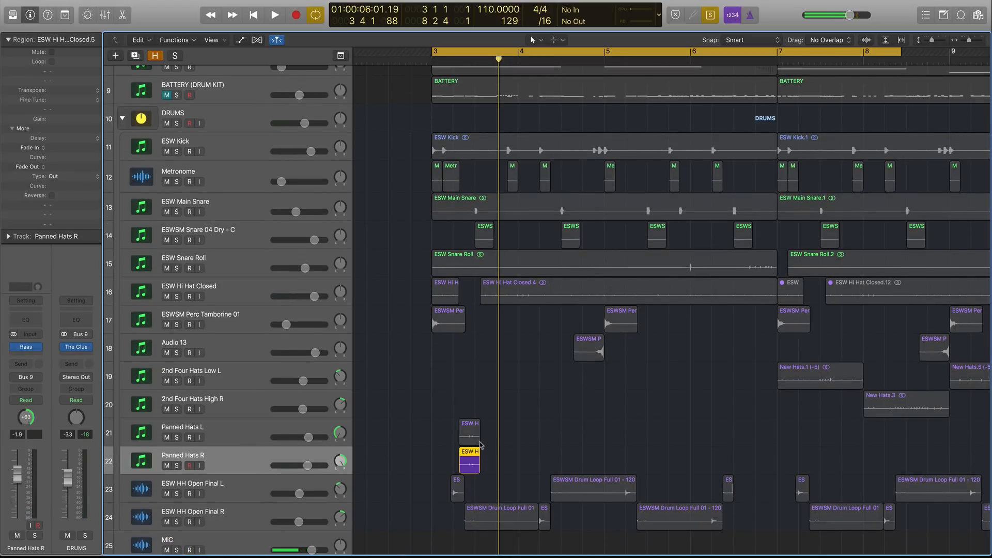
shift+click(481, 443)
drag(412, 287, 625, 294)
key(space)
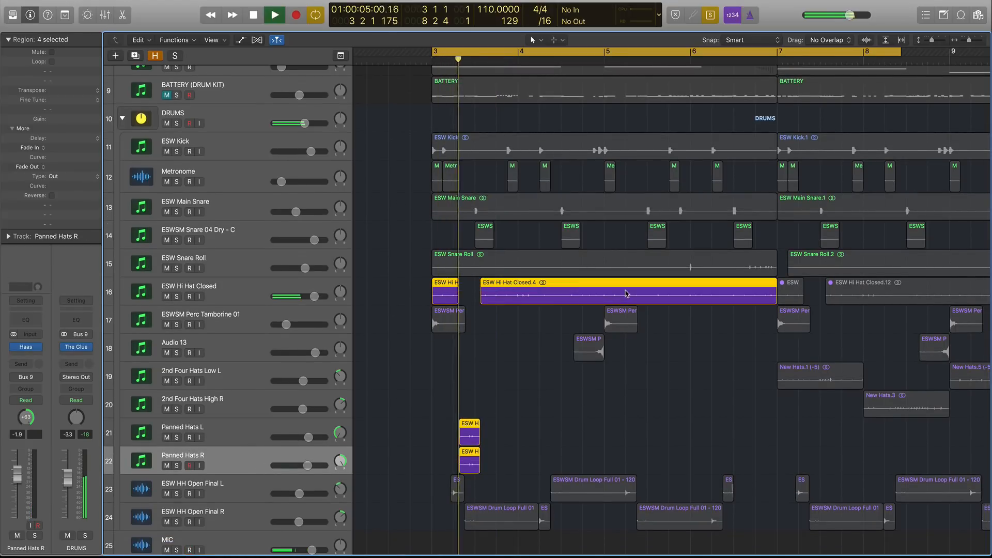
key(space)
Solo the ESW HH Open Final L and R regions and play them.
drag(417, 491, 479, 497)
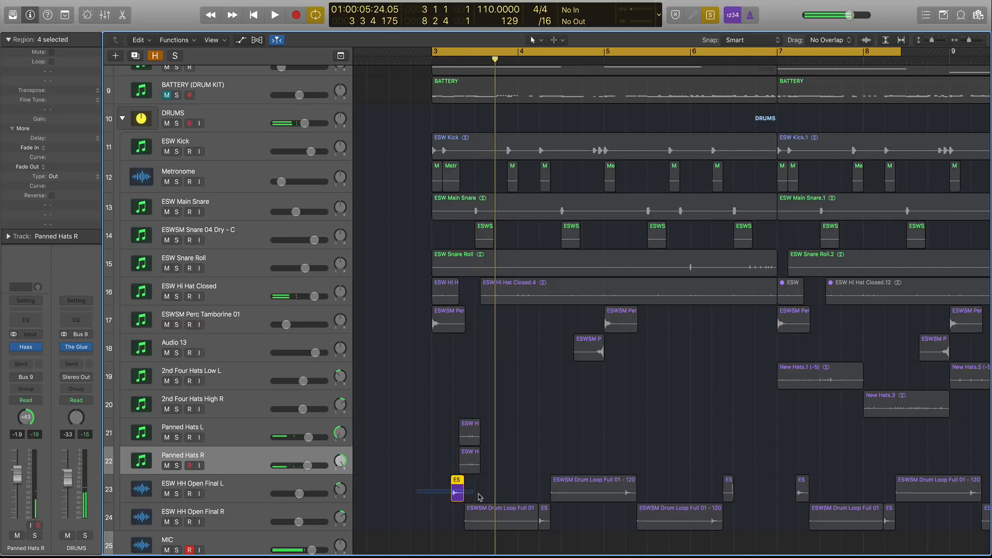
click(225, 486)
shift+click(484, 509)
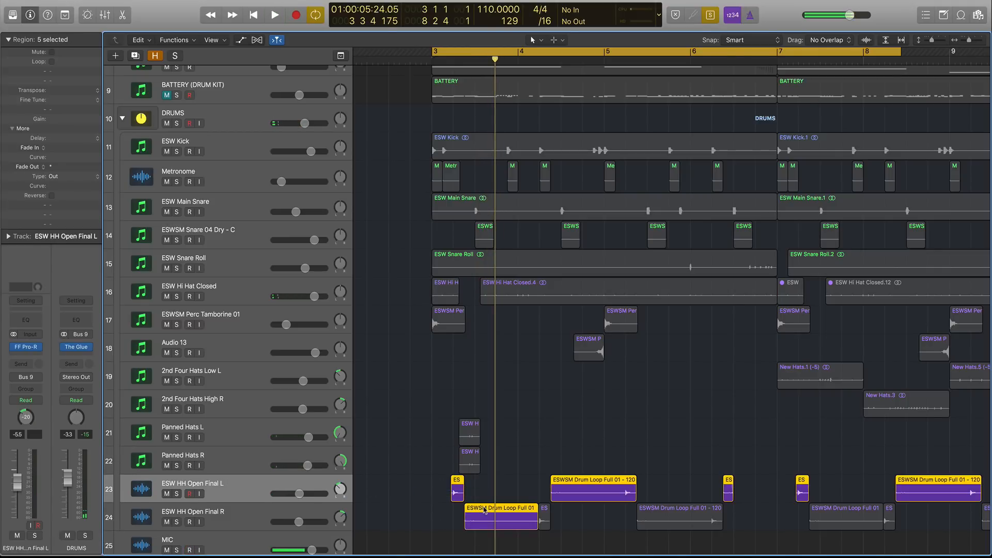
key(space)
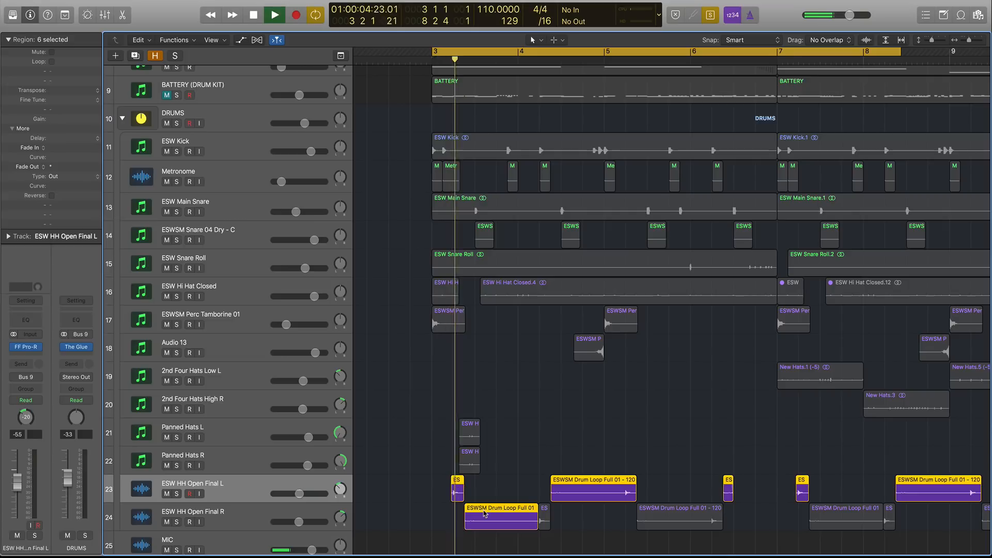
key(space)
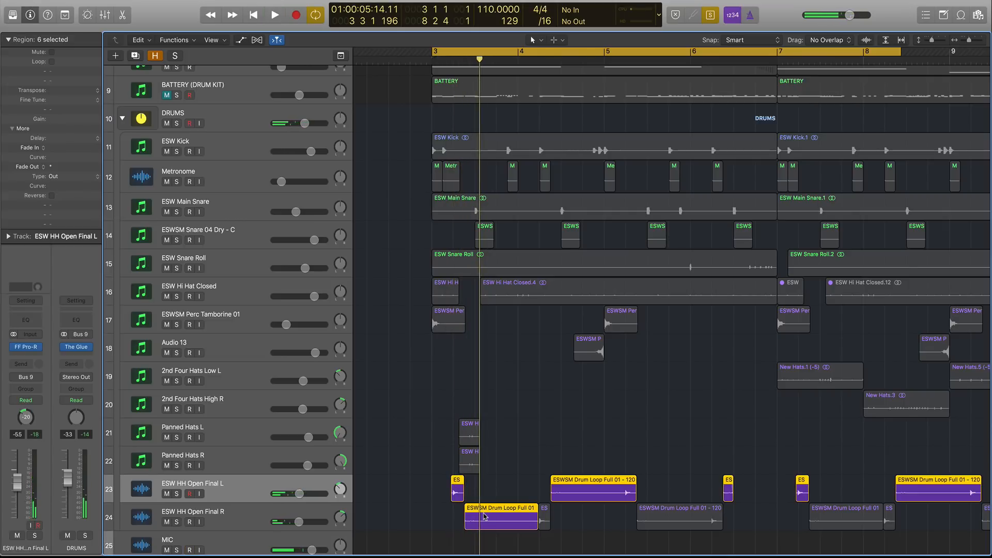
Toggle region solo off and on again and deselect all regions.
key(ctrl+s)
click(268, 515)
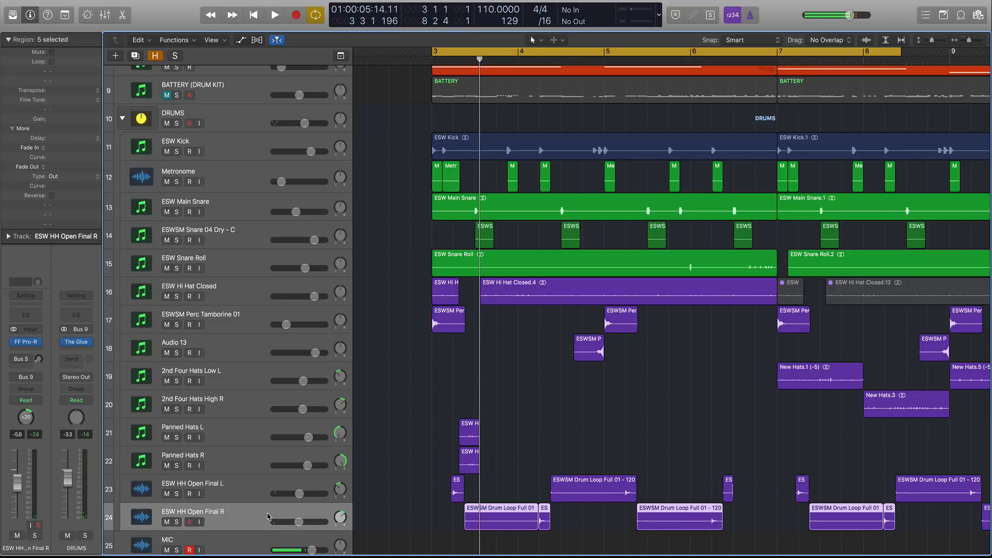
key(ctrl+s)
key(ctrl+s)
click(405, 279)
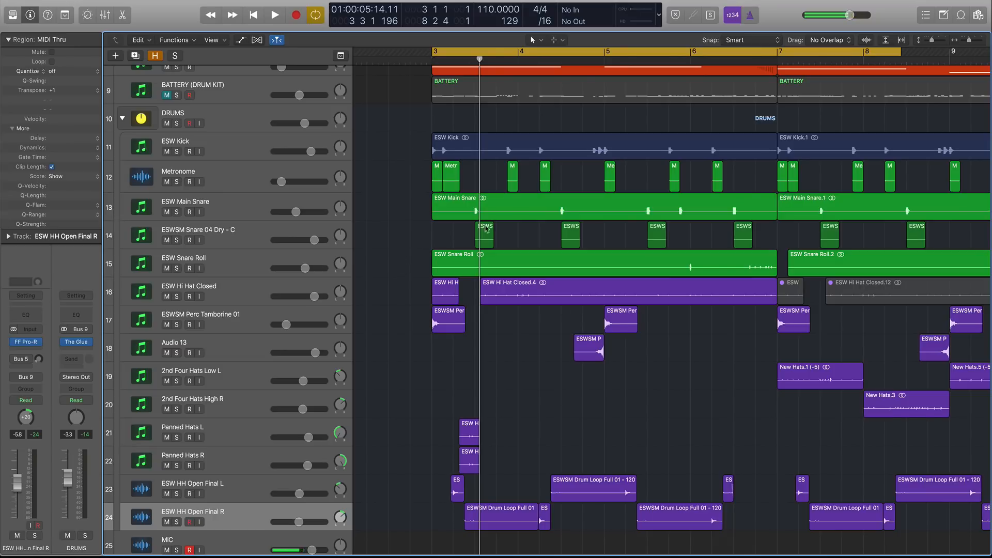
Select and solo all regions and play the cycled bars 3 to 8.
key(super+a)
key(space)
key(ctrl+s)
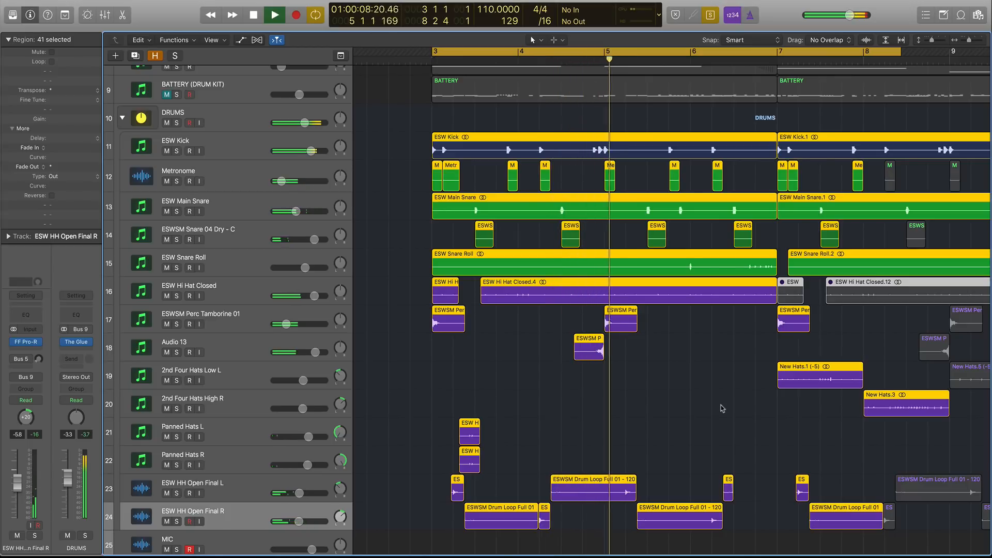
key(space)
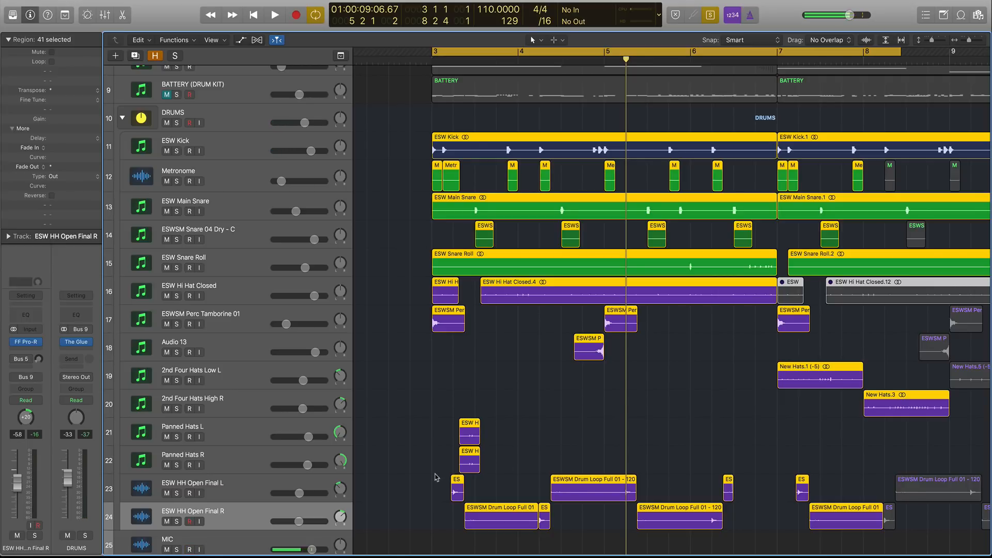
Turn region solo off and zoom out slightly.
key(ctrl+s)
key(super+Left)
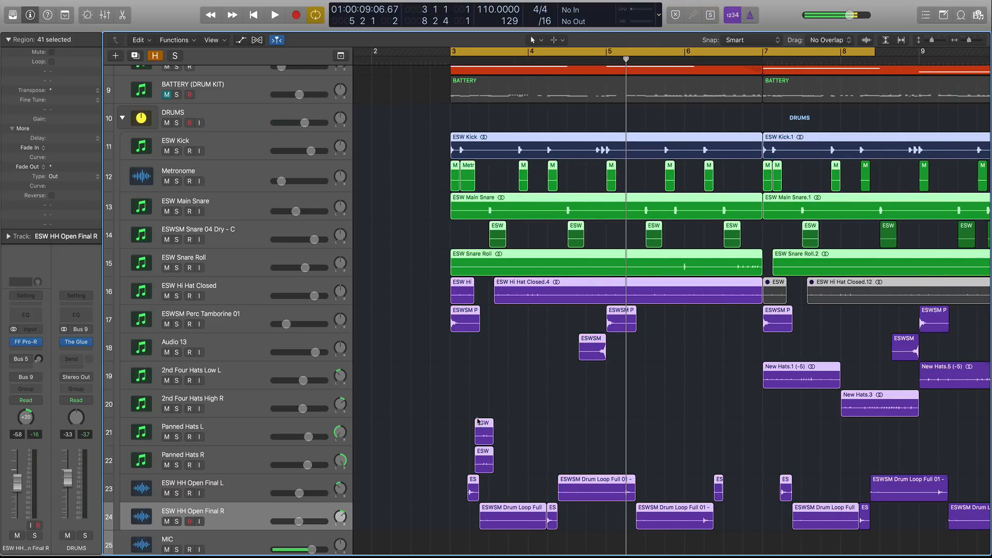
Set the cycle range to bars 6 to 11 and select the four New Hats regions on the 2nd Four Hats tracks.
scroll(477, 421, right, 5)
drag(647, 48, 967, 51)
scroll(643, 311, right, 4)
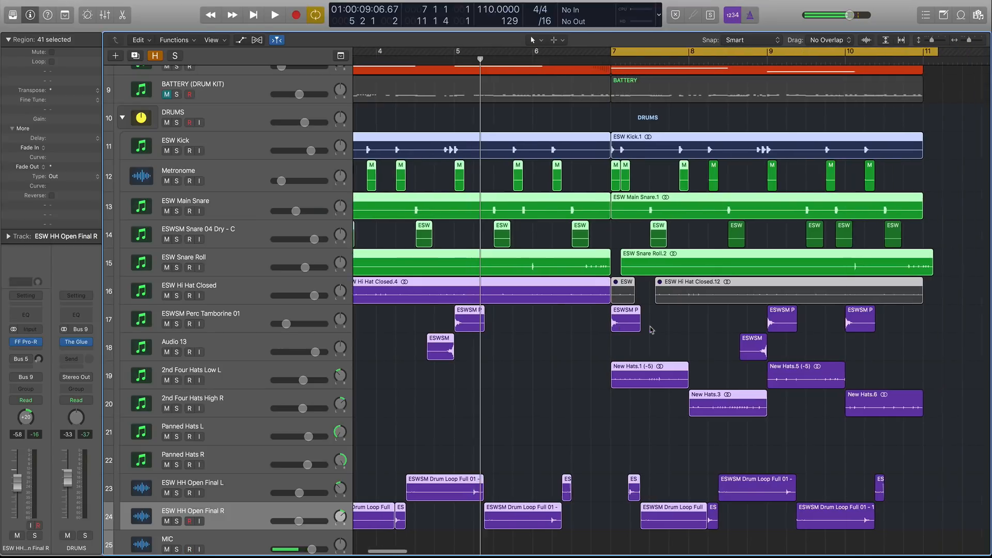
click(324, 370)
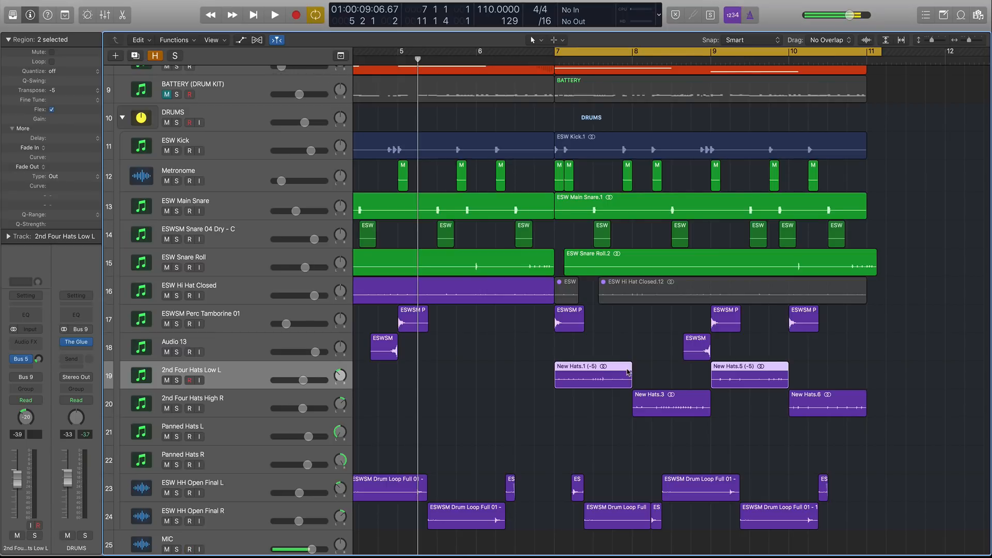
drag(551, 369, 640, 396)
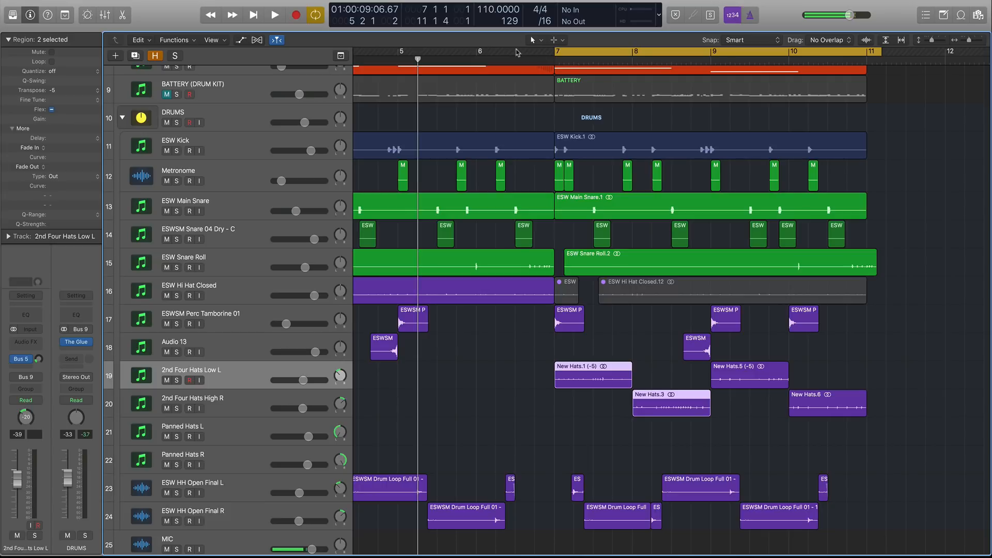
drag(489, 51, 870, 51)
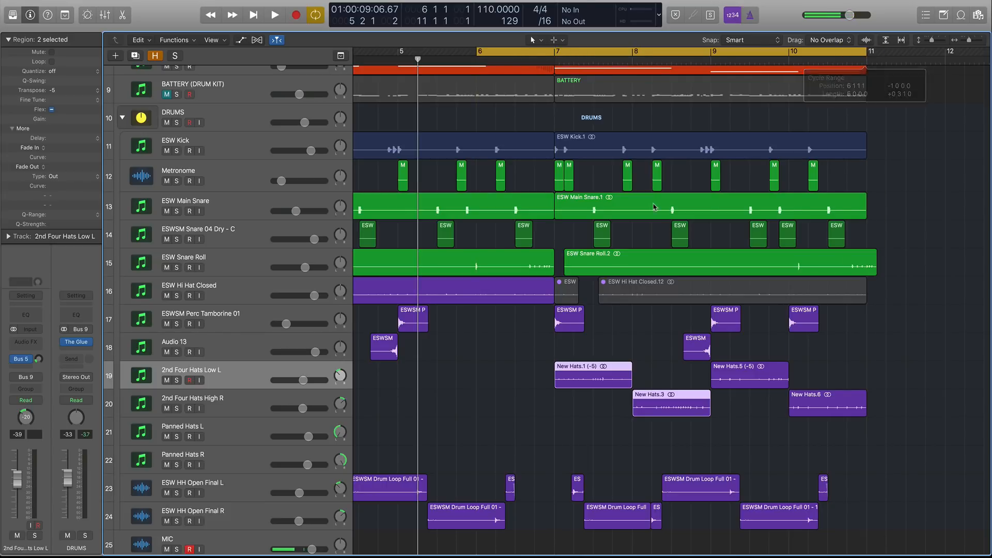
drag(478, 380, 765, 425)
click(850, 292)
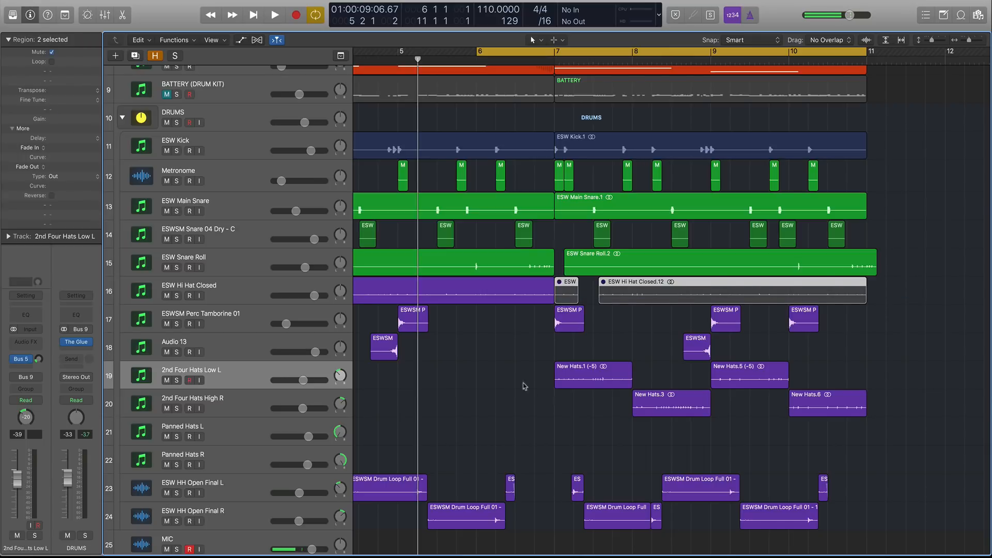
drag(495, 372, 850, 442)
Solo the selected New Hats regions, play them, and turn region solo off again.
scroll(596, 206, down, 3)
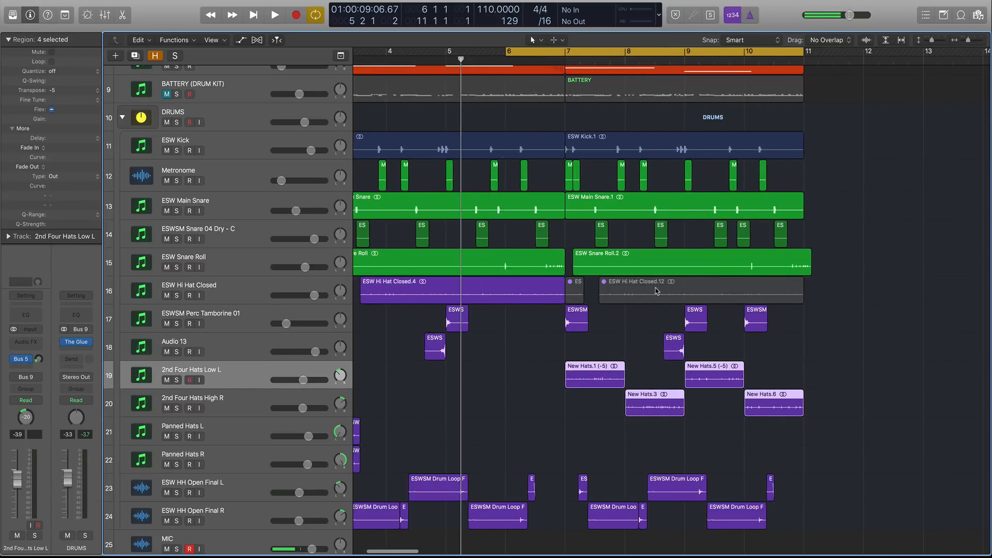
key(ctrl+s)
key(space)
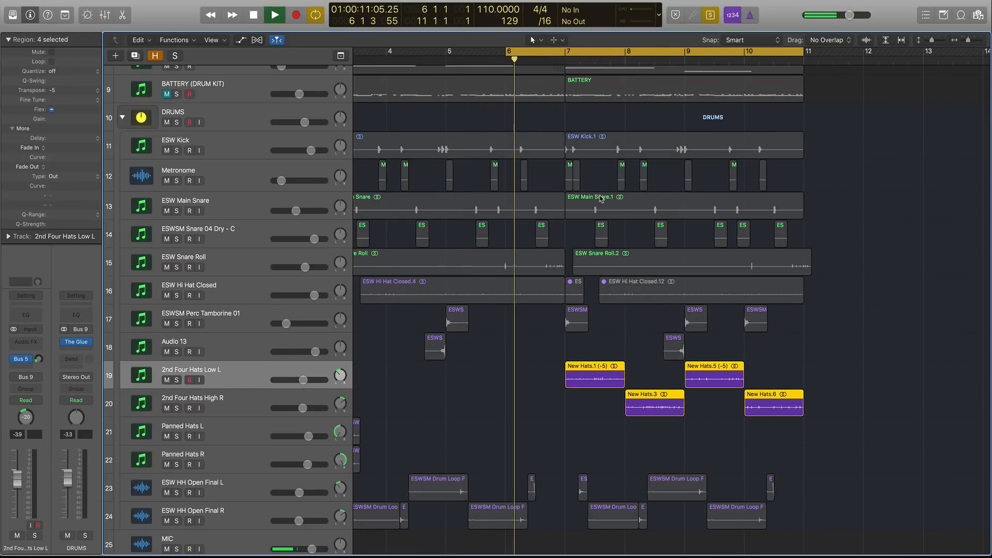
key(space)
key(ctrl+s)
Set the cycle range to bars 7 to 11, solo the New Hats.1 region, play it and unsolo it.
click(569, 50)
drag(569, 50, 805, 50)
drag(515, 378, 599, 373)
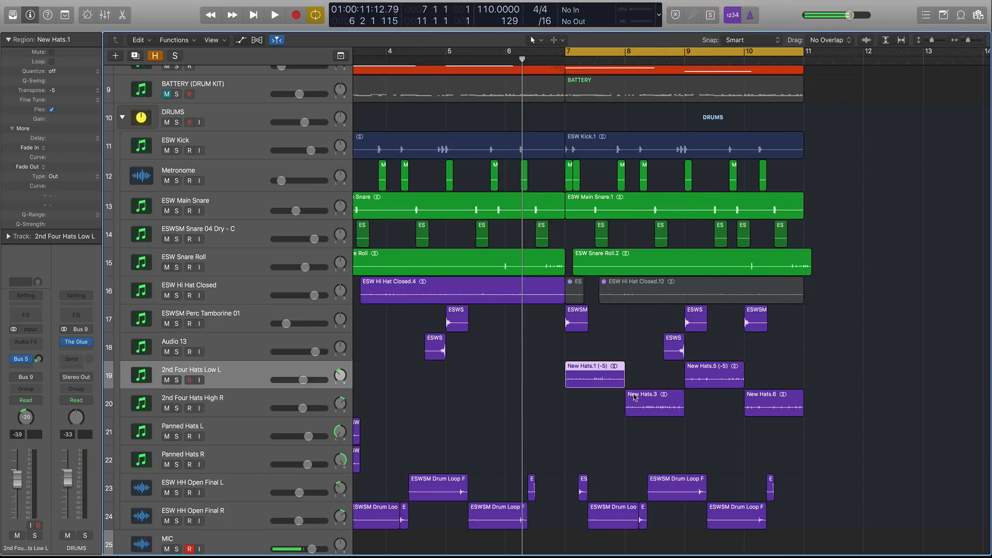
click(646, 398)
click(600, 380)
key(ctrl+s)
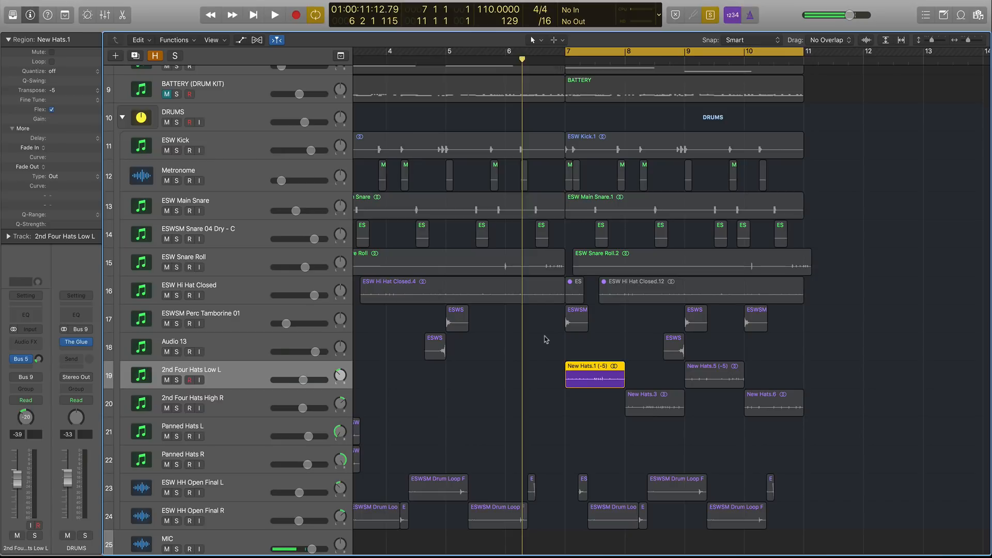
key(space)
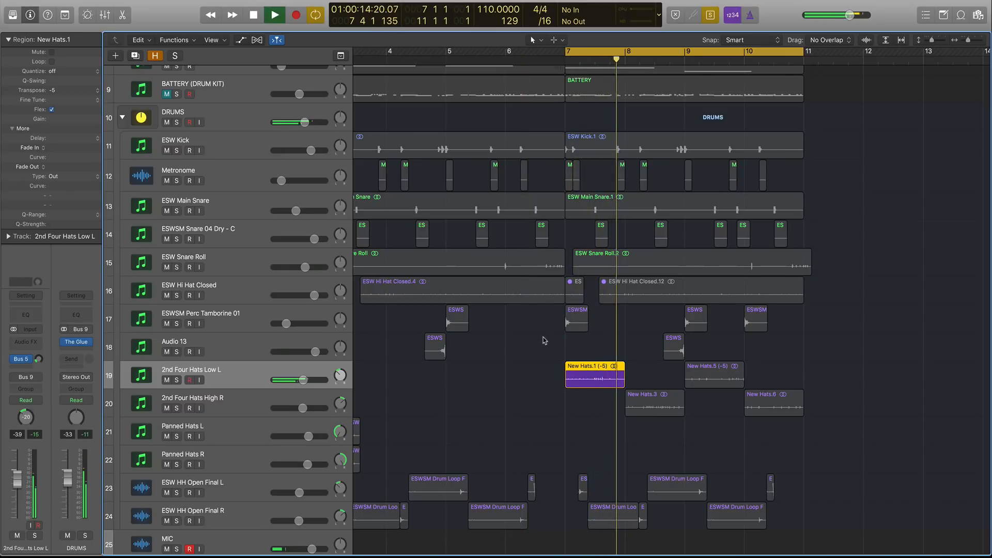
key(space)
key(ctrl+s)
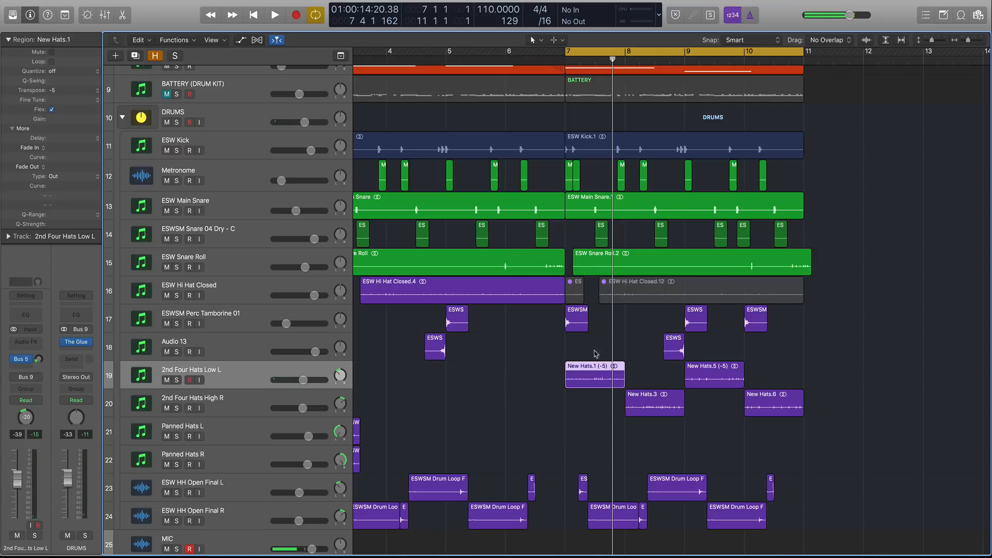
Select three New Hats regions, set the cycle range to bars 6 to 12 and play it.
drag(532, 364, 707, 433)
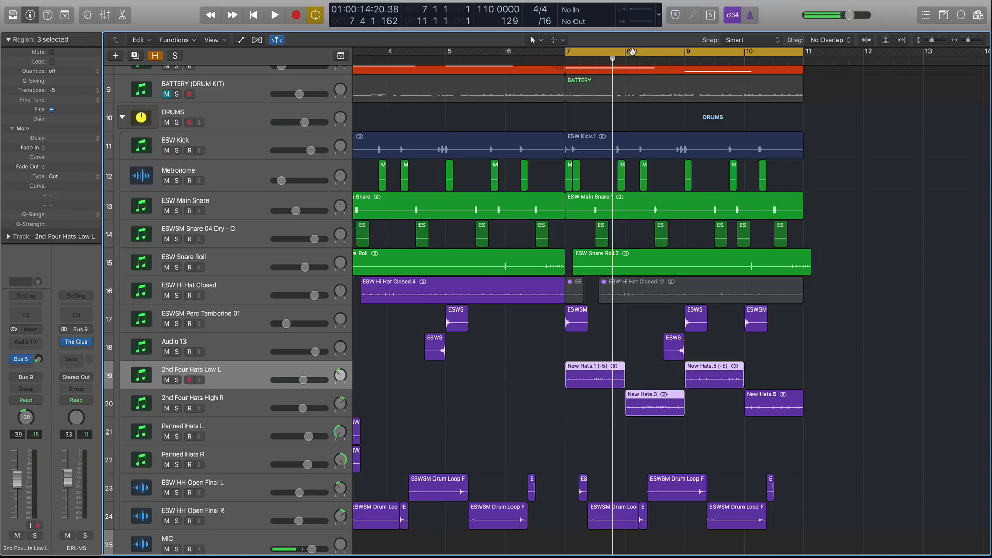
scroll(561, 56, left, 3)
drag(570, 53, 911, 54)
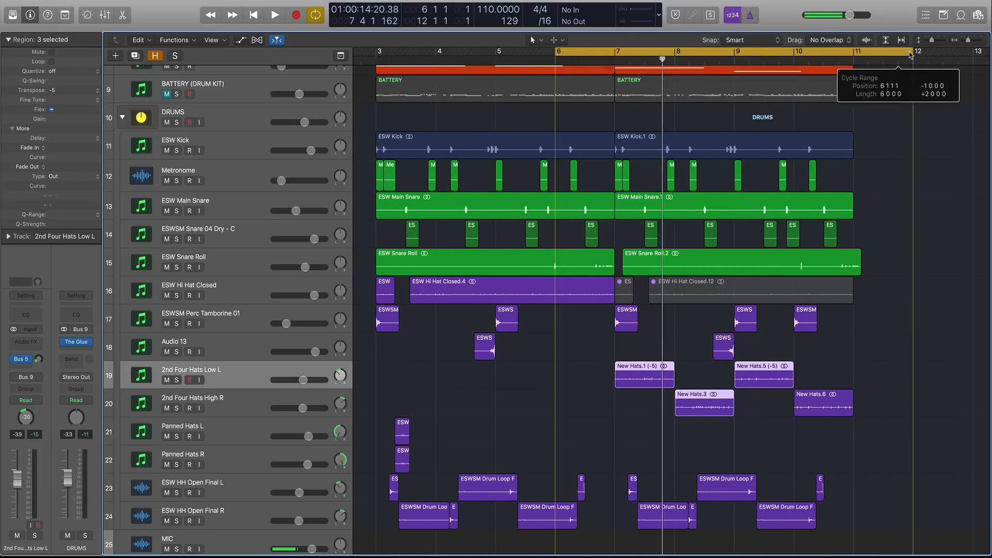
key(space)
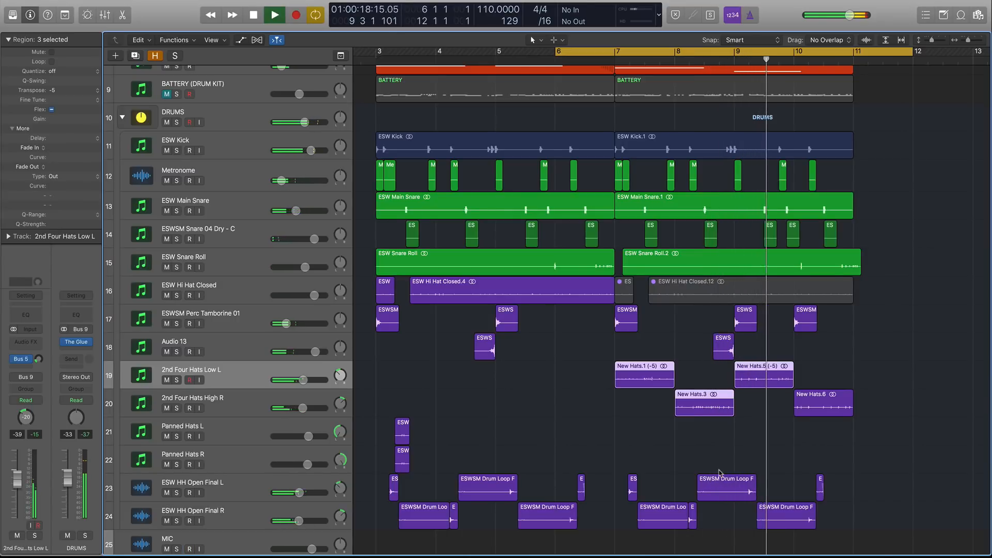
key(space)
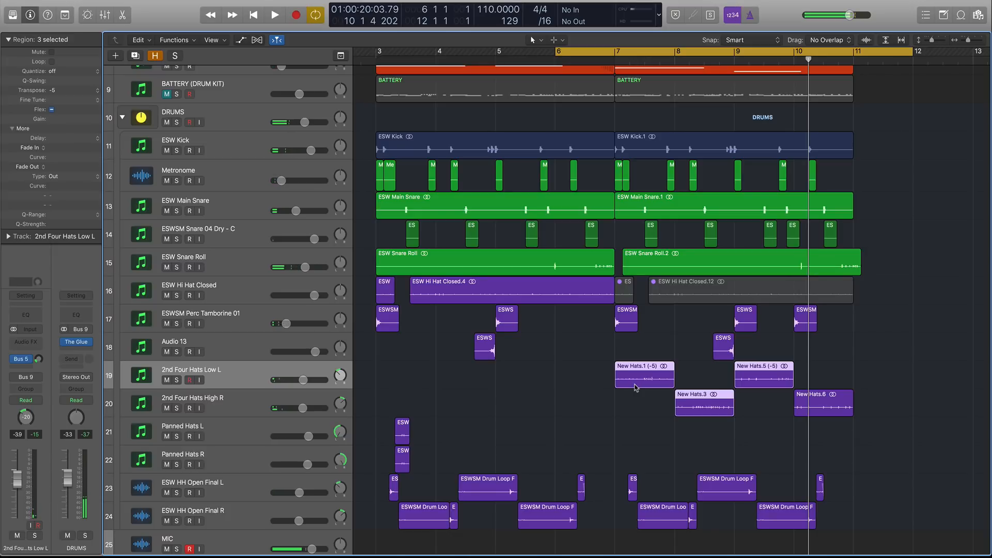
Select the New Hats.1 region and view the whole arrangement zoomed out.
click(617, 382)
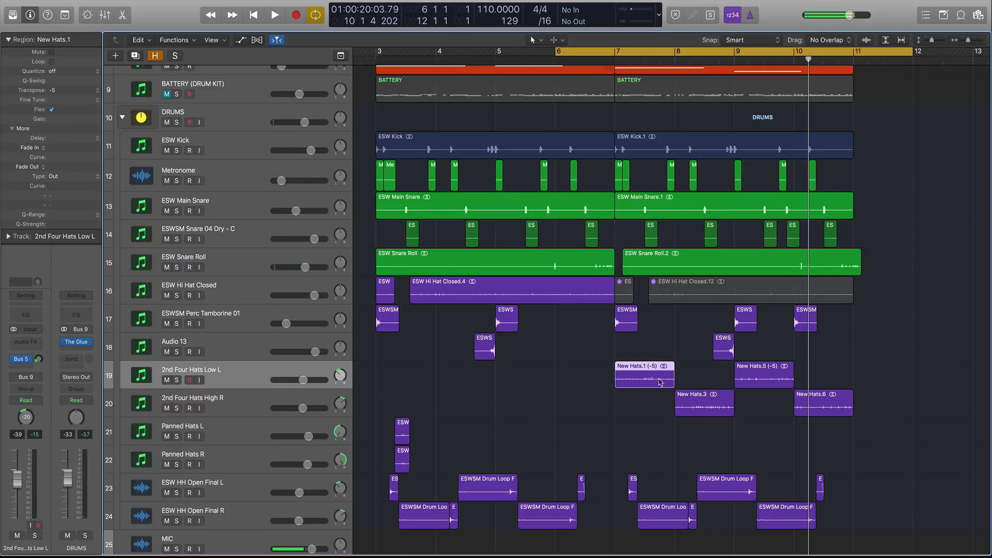
drag(371, 293, 482, 293)
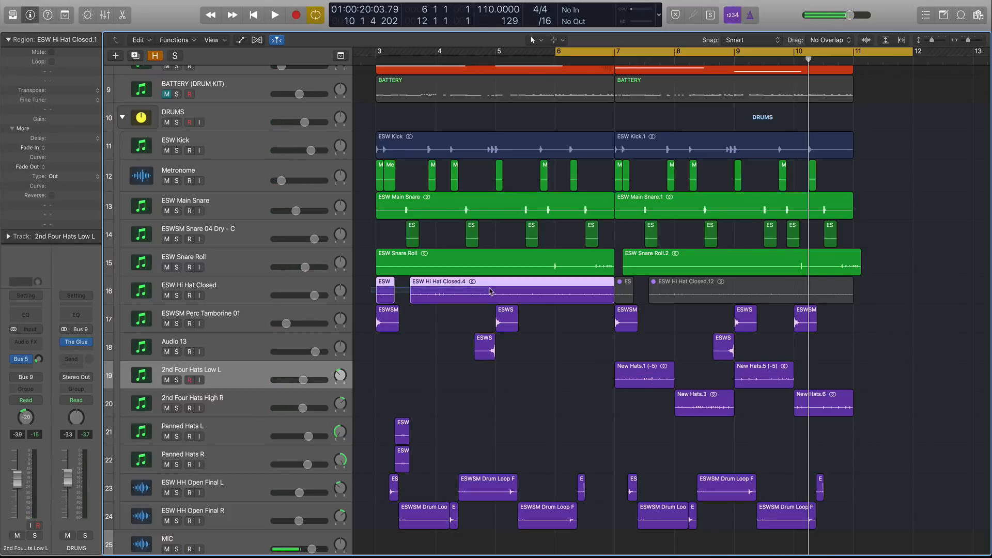
click(657, 370)
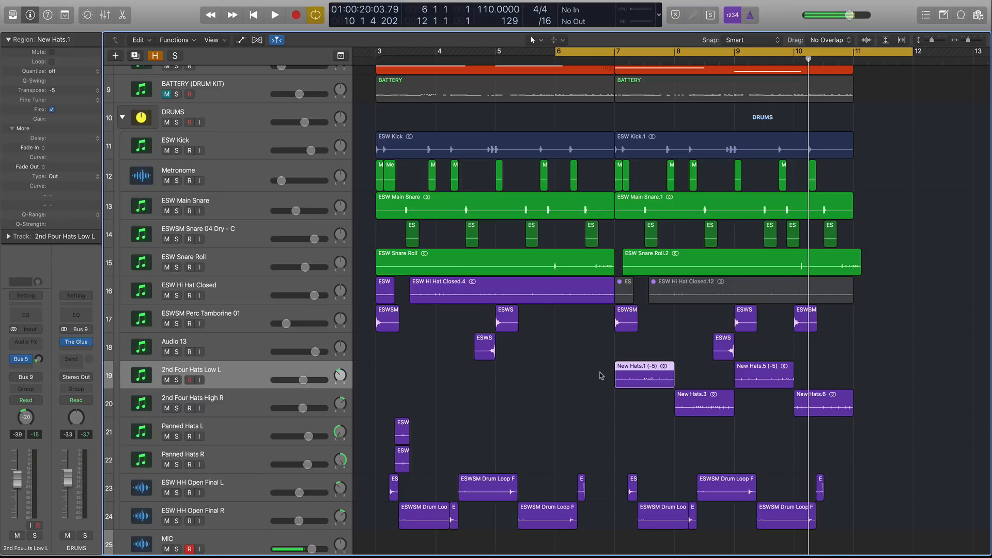
drag(600, 372, 682, 373)
key(super+Down)
key(super+Down)
key(super+Right)
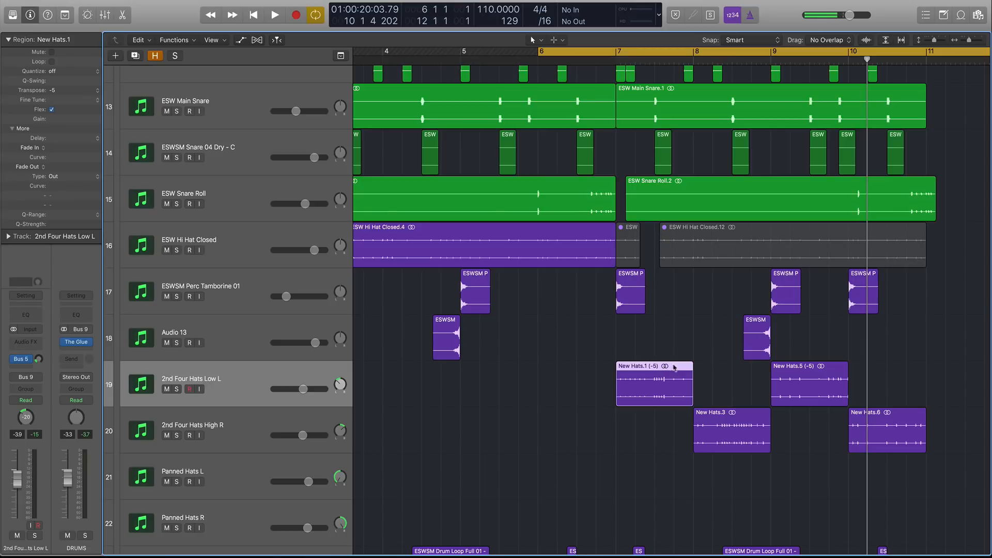
key(super+Up)
key(super+Left)
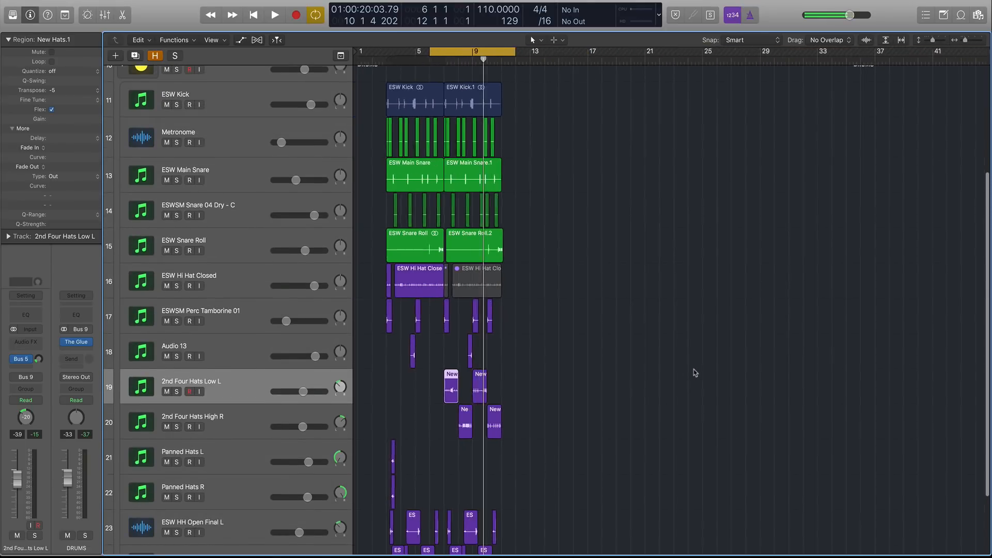
key(super+Left)
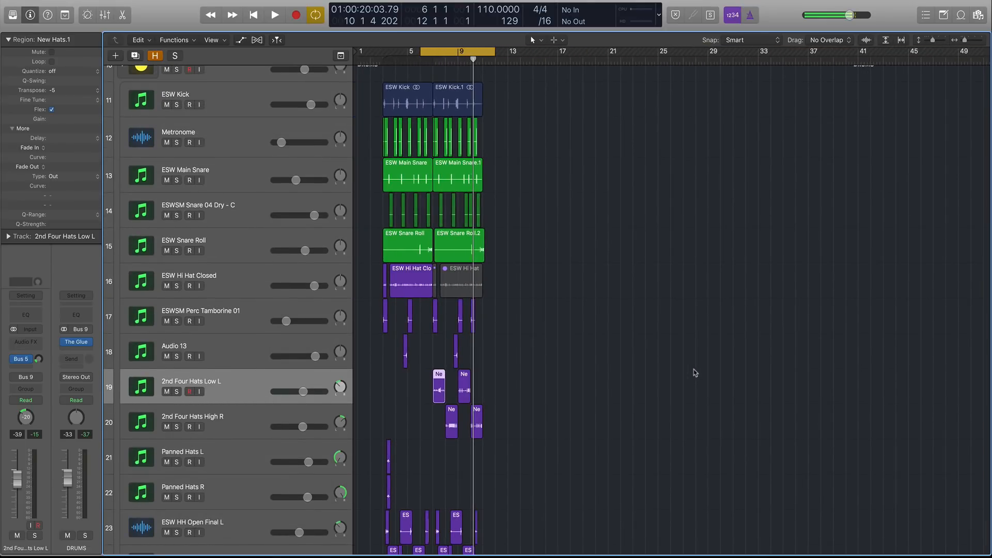